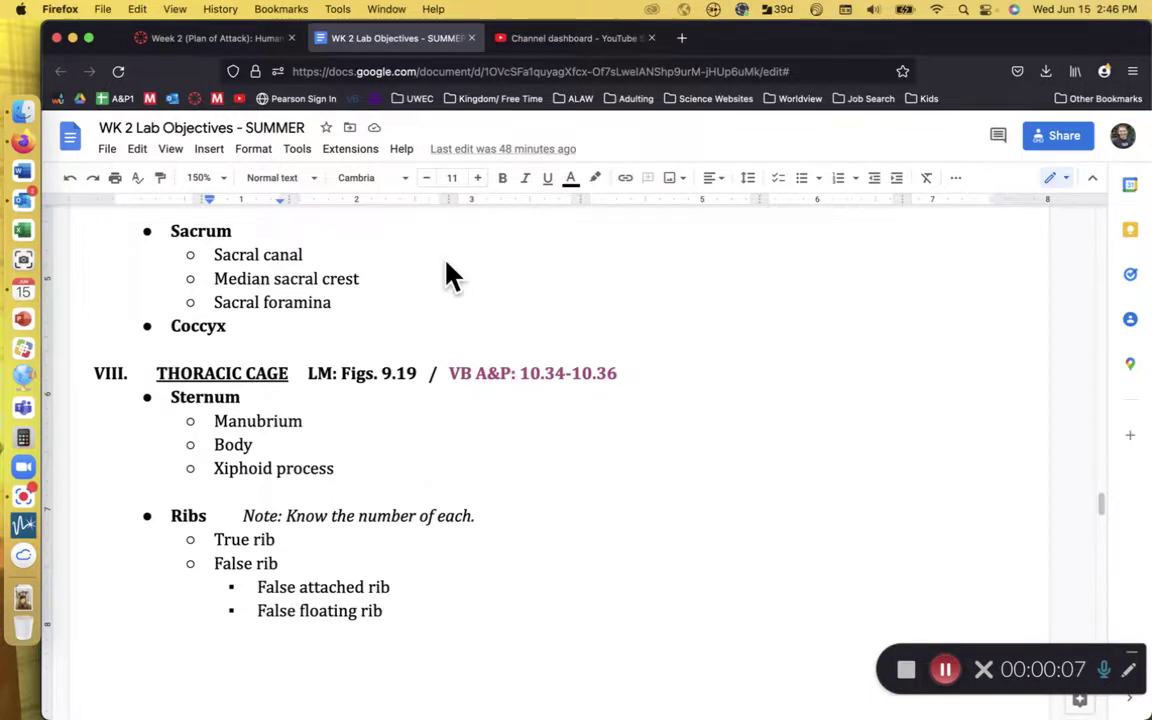
# Switch to the Human Anatomy Atlas window showing the Systems views, including Thoracic Cage.
pyautogui.press('super+grave')
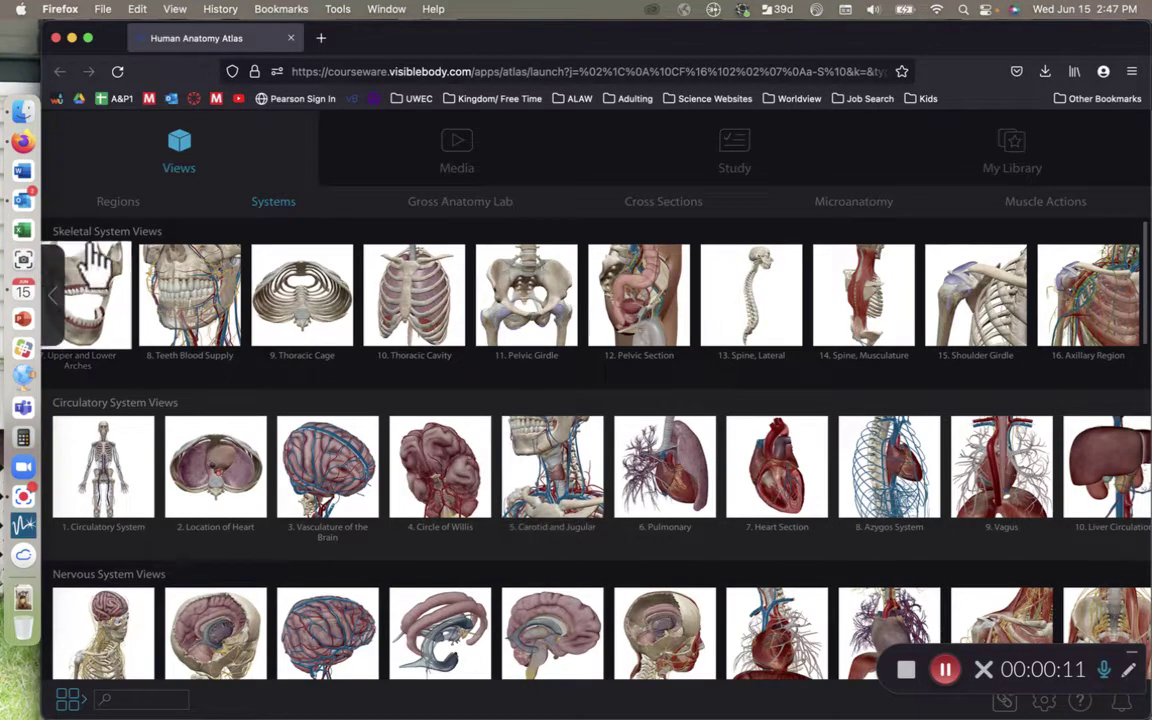
# Load the Thoracic Cavity model, rotate it to an oblique view, then back to front.
pyautogui.click(418, 325)
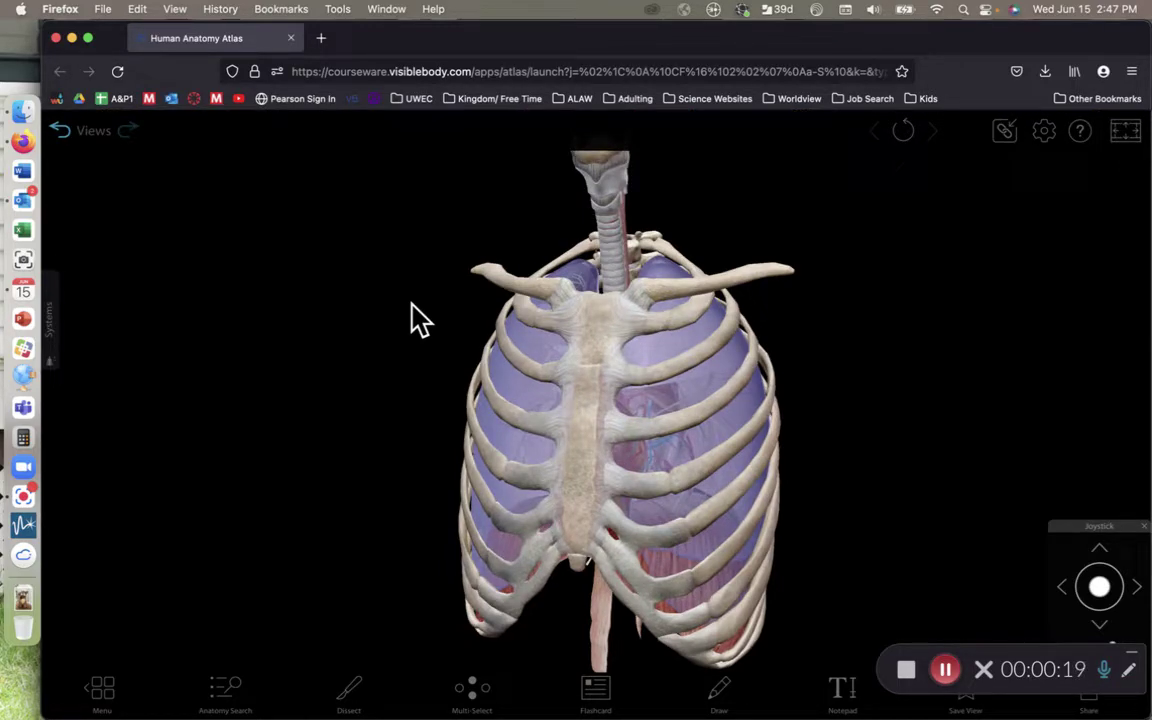
pyautogui.moveTo(614, 452); pyautogui.dragTo(782, 398)
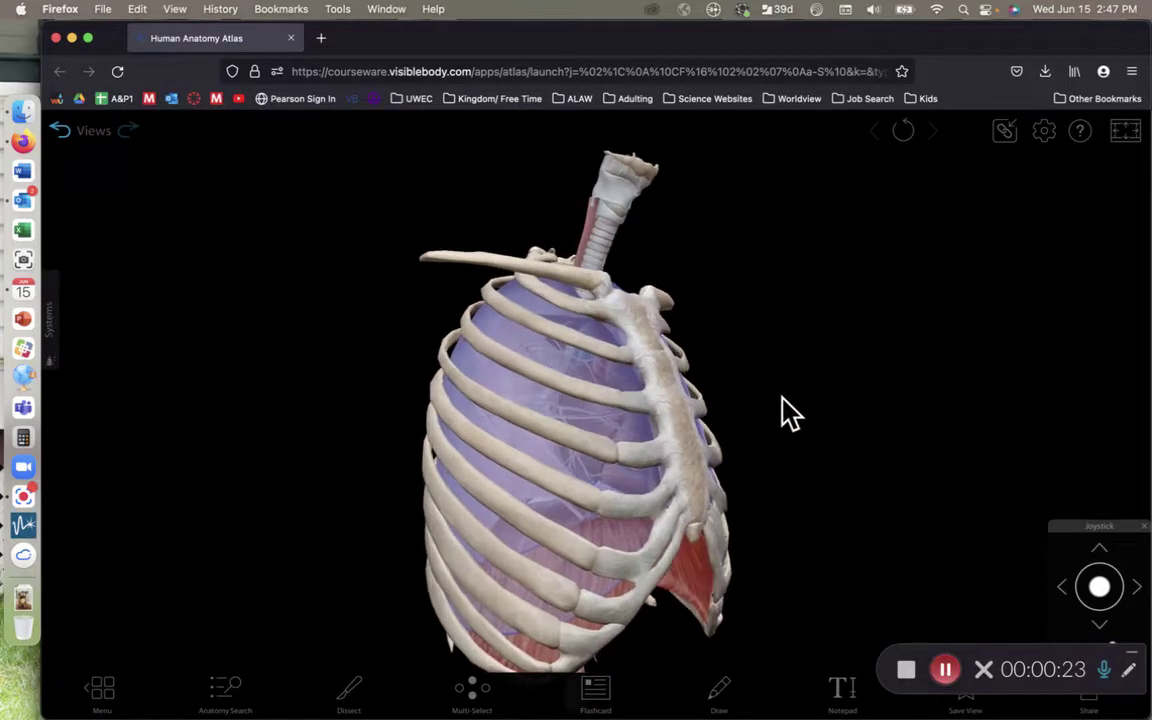
pyautogui.click(618, 186)
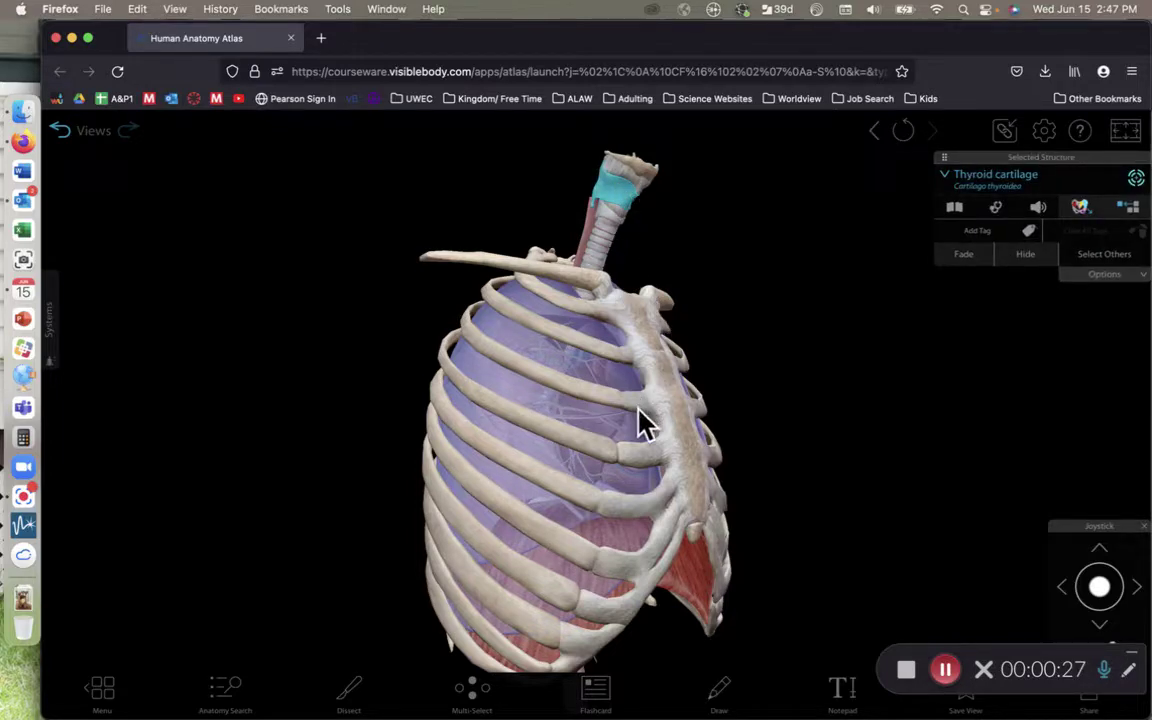
pyautogui.moveTo(665, 445); pyautogui.dragTo(555, 463)
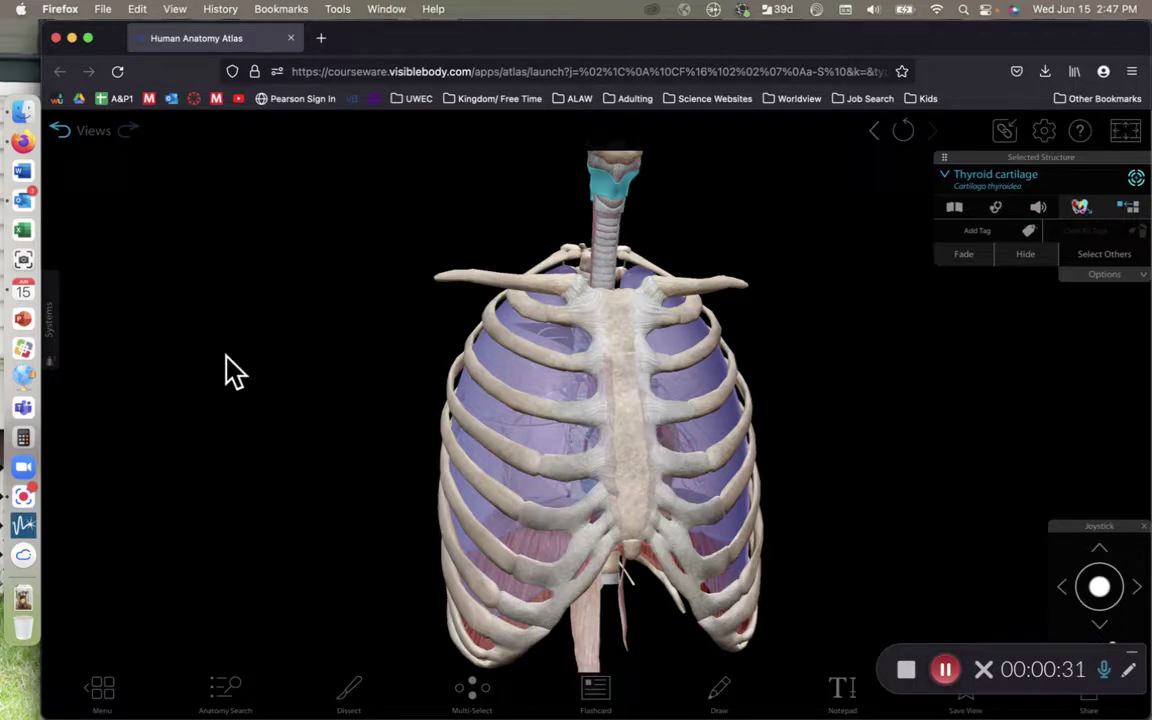
# Hide the Ligaments, Respiratory, Digestive and Muscular layers, leaving the bare rib cage and heart.
pyautogui.click(55, 340)
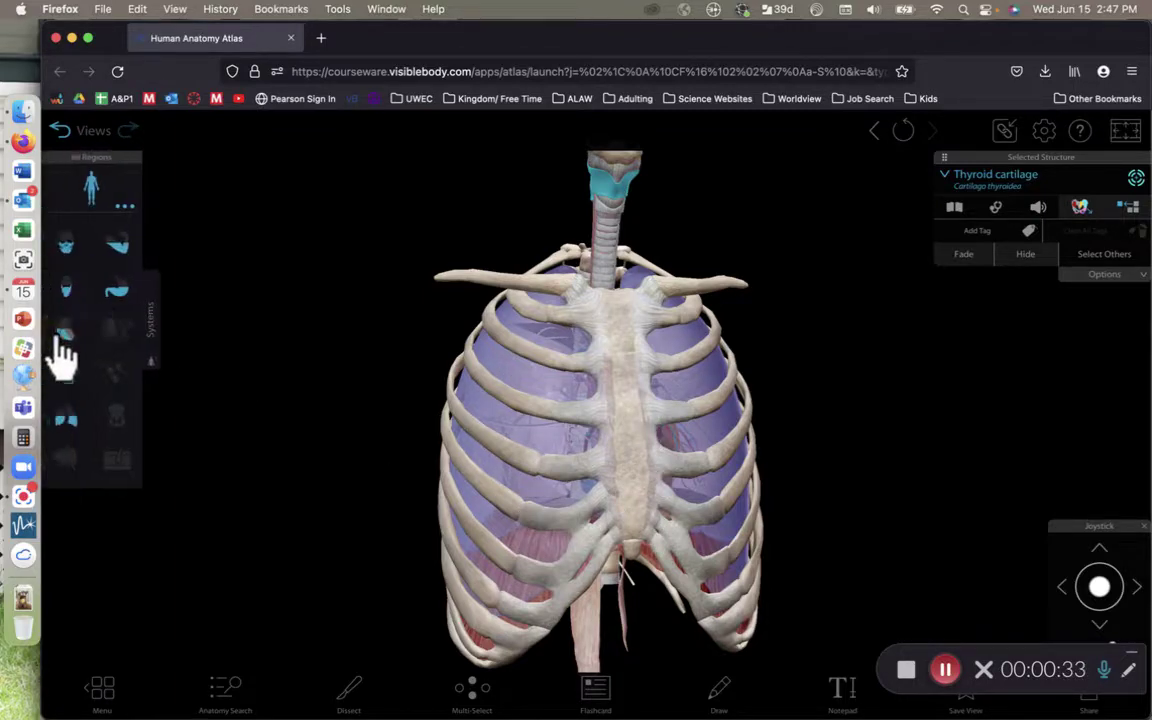
pyautogui.click(67, 301)
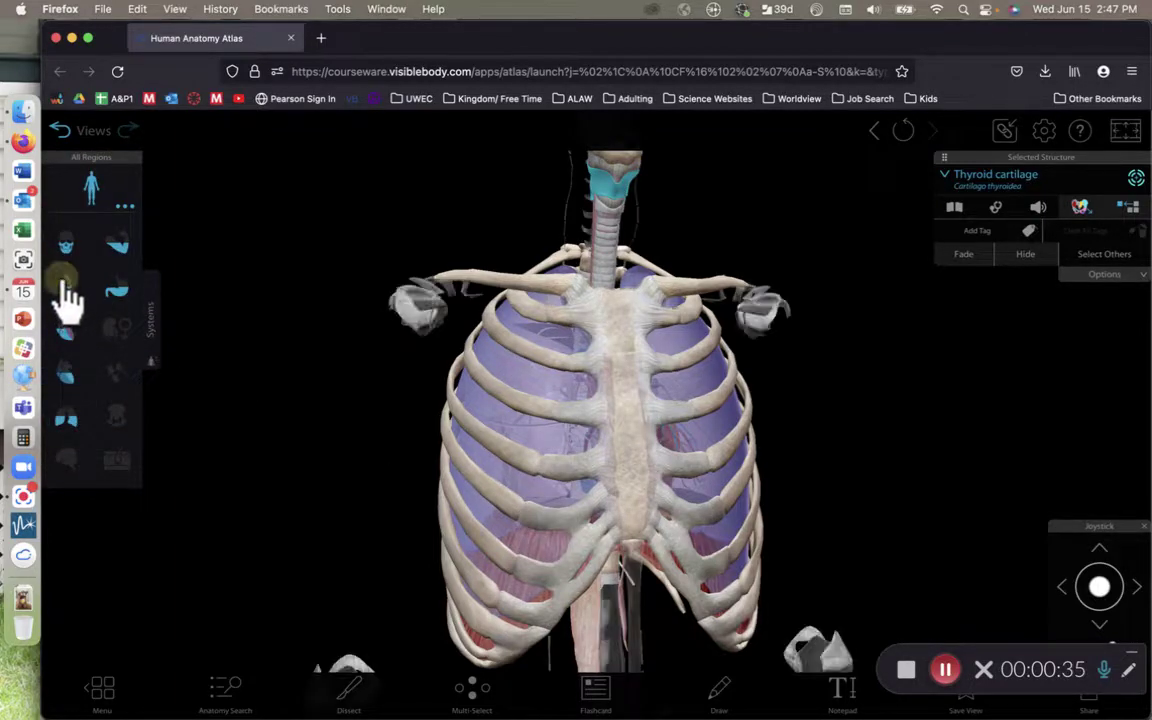
pyautogui.click(67, 301)
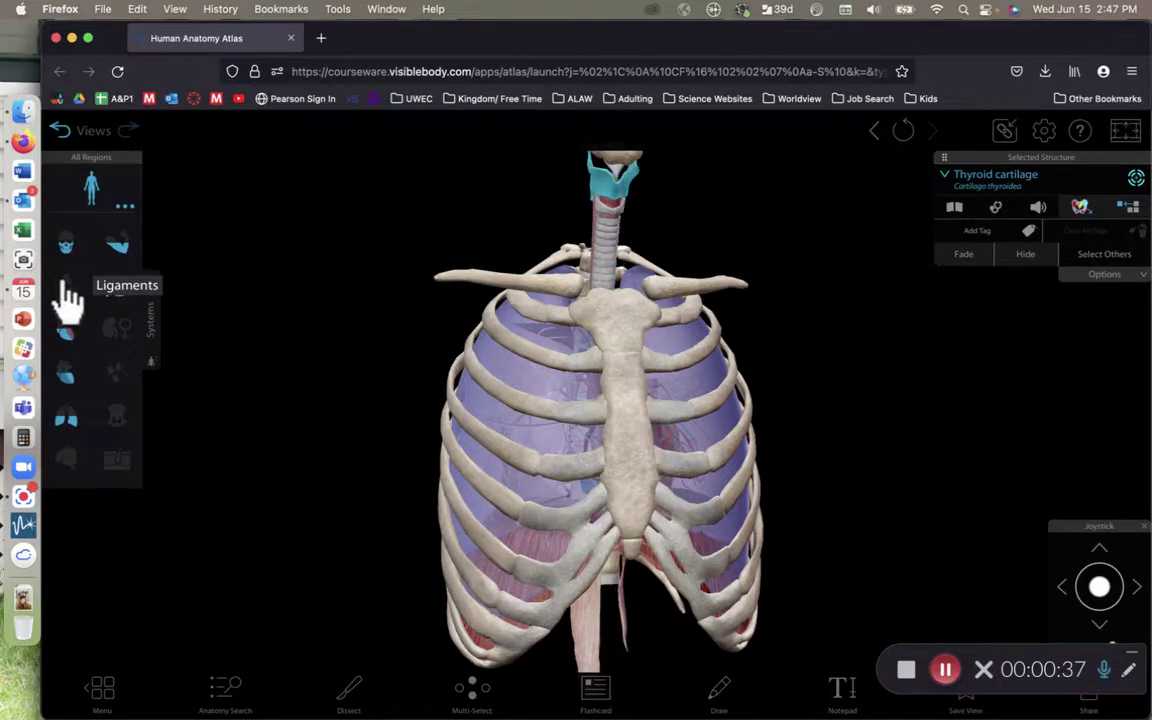
pyautogui.click(66, 420)
pyautogui.click(66, 420)
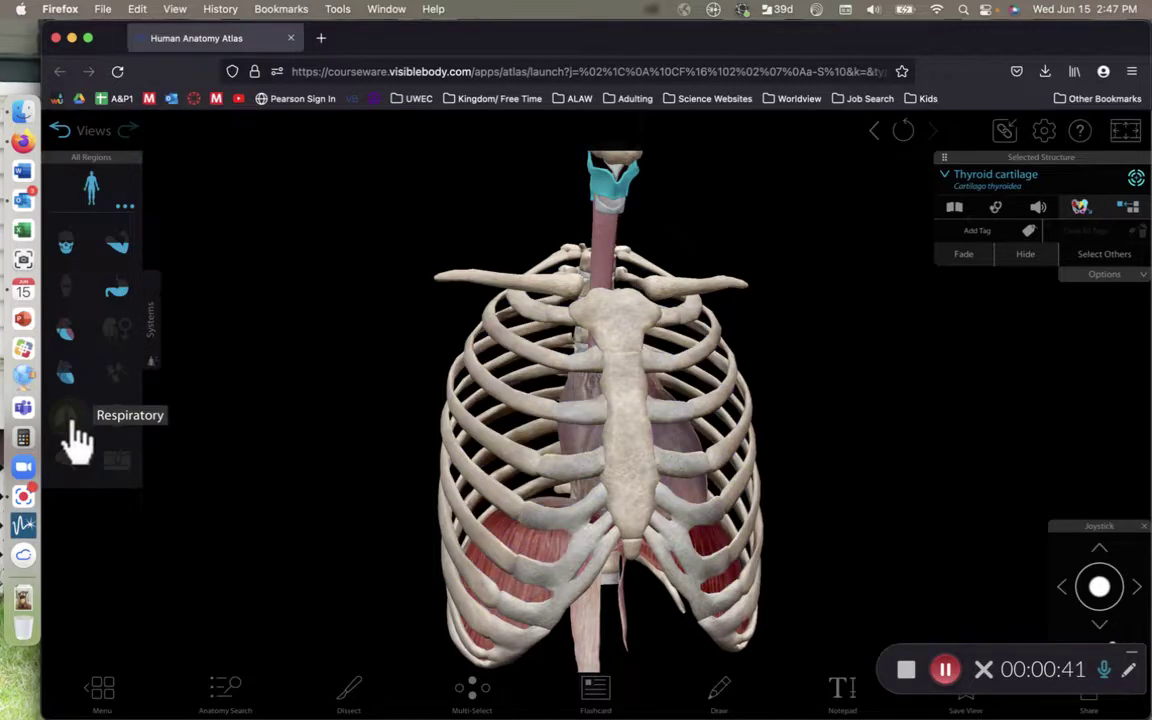
pyautogui.click(118, 289)
pyautogui.click(120, 290)
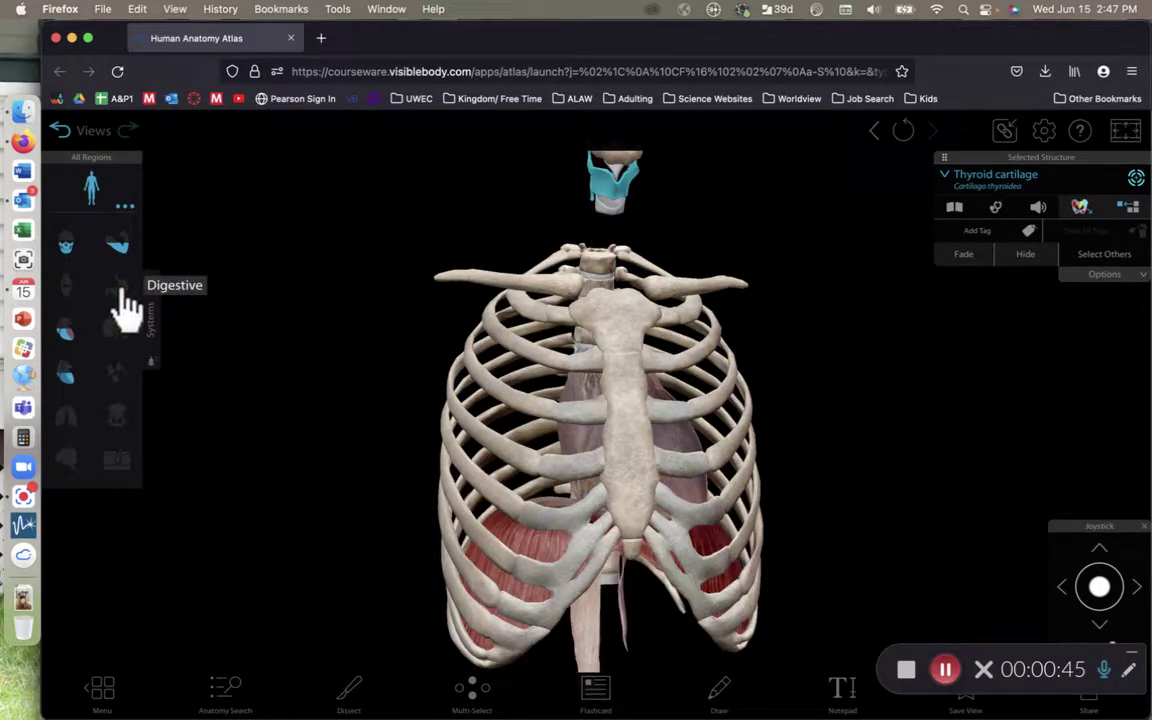
pyautogui.click(122, 248)
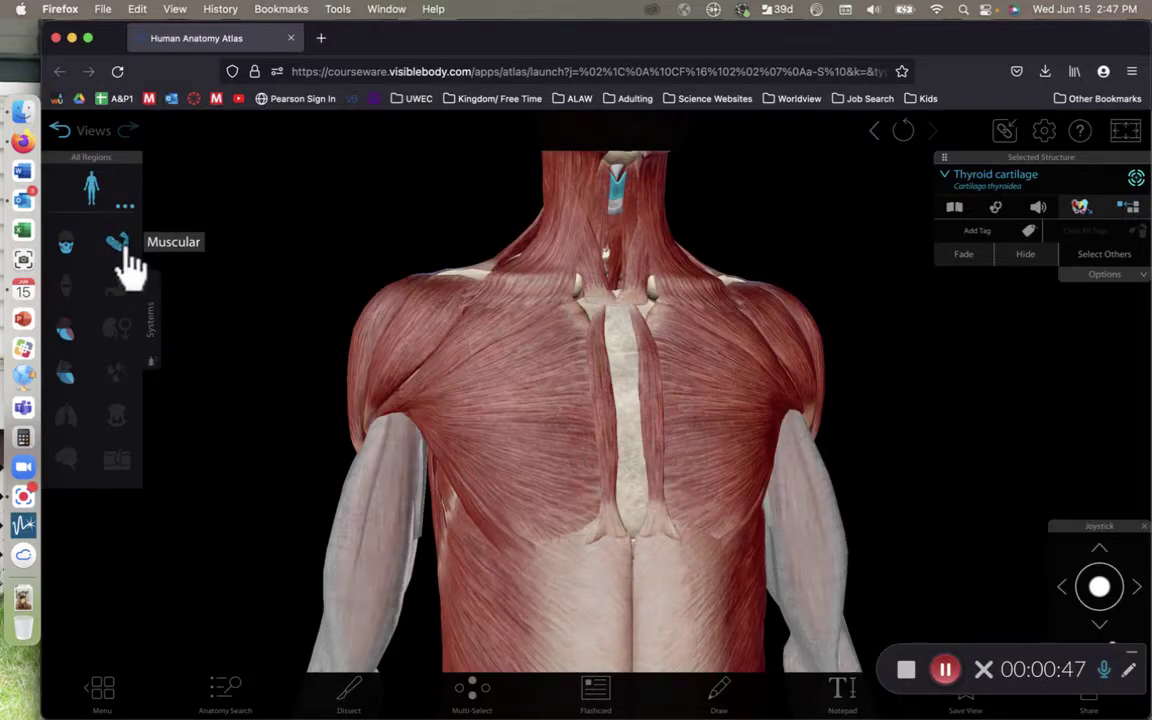
pyautogui.click(122, 248)
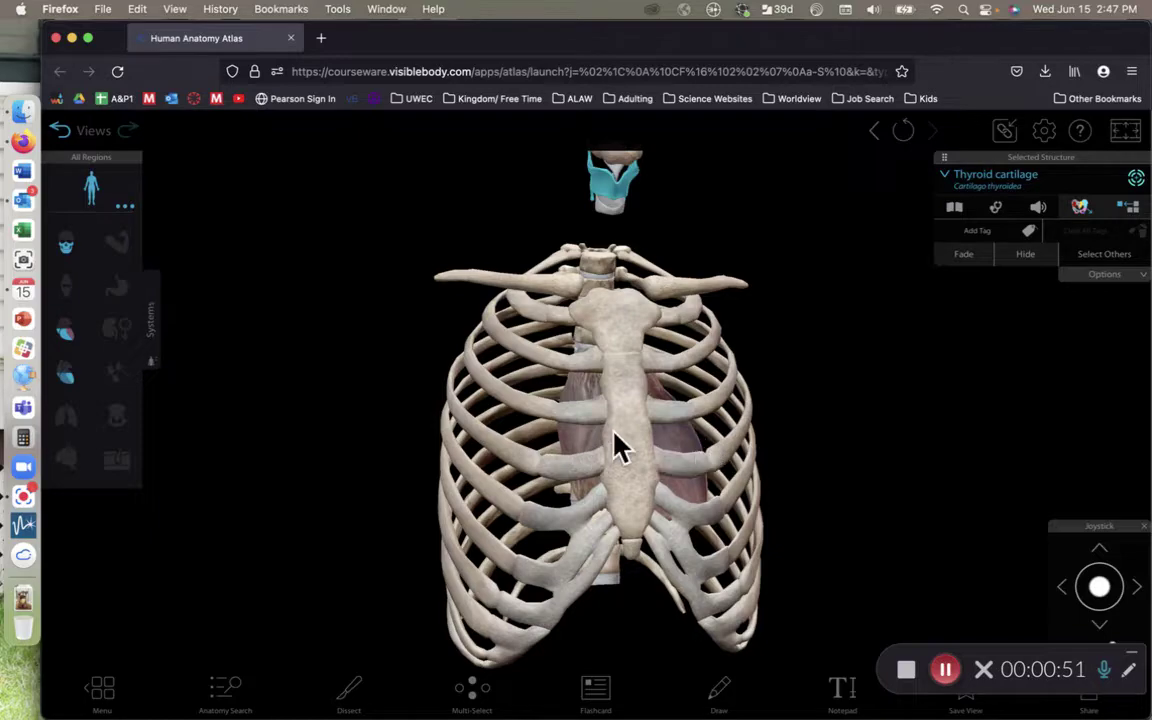
pyautogui.moveTo(617, 442)
pyautogui.mouseDown()
pyautogui.moveTo(812, 445)
pyautogui.moveTo(617, 471)
pyautogui.moveTo(411, 463)
pyautogui.moveTo(620, 437)
pyautogui.moveTo(622, 400)
pyautogui.moveTo(617, 445)
pyautogui.mouseUp()
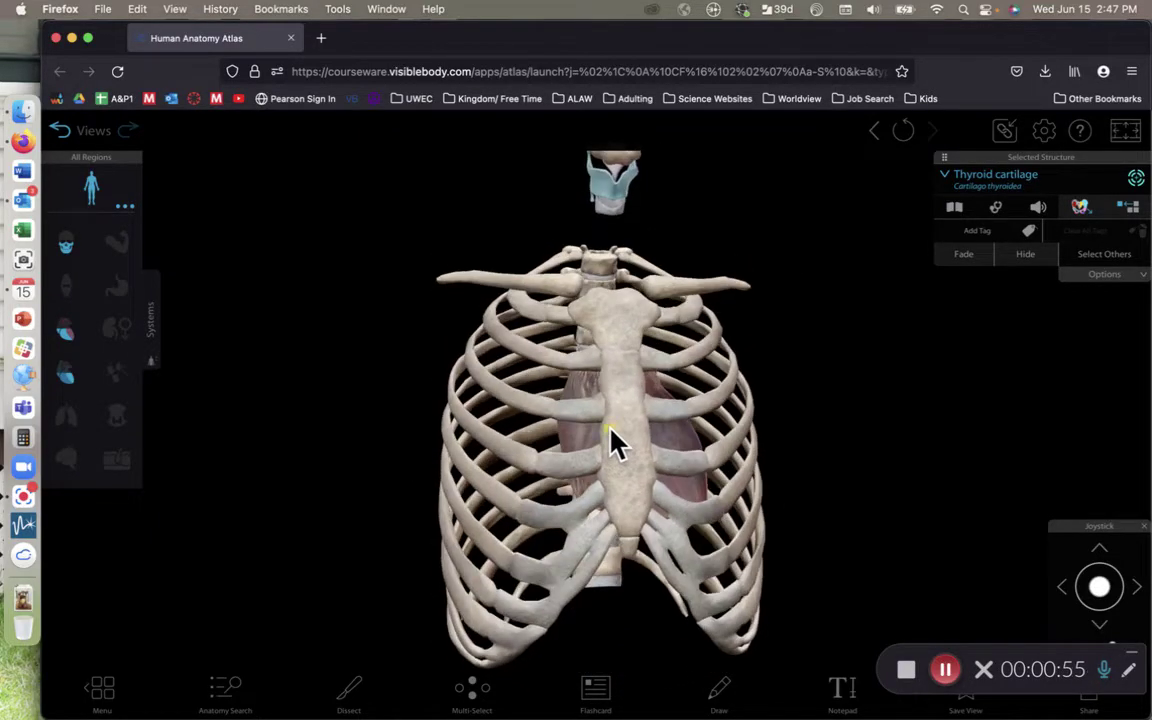
pyautogui.click(152, 335)
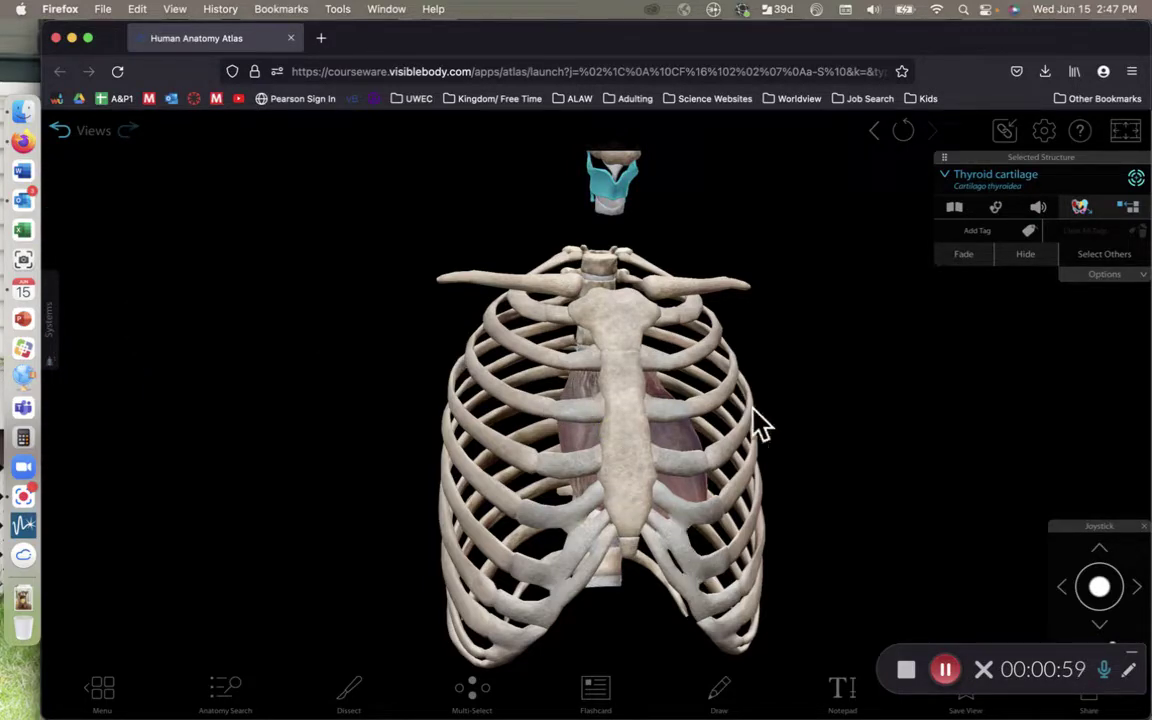
# Select the body of the sternum, then the whole sternum, and rotate to inspect it.
pyautogui.click(633, 450)
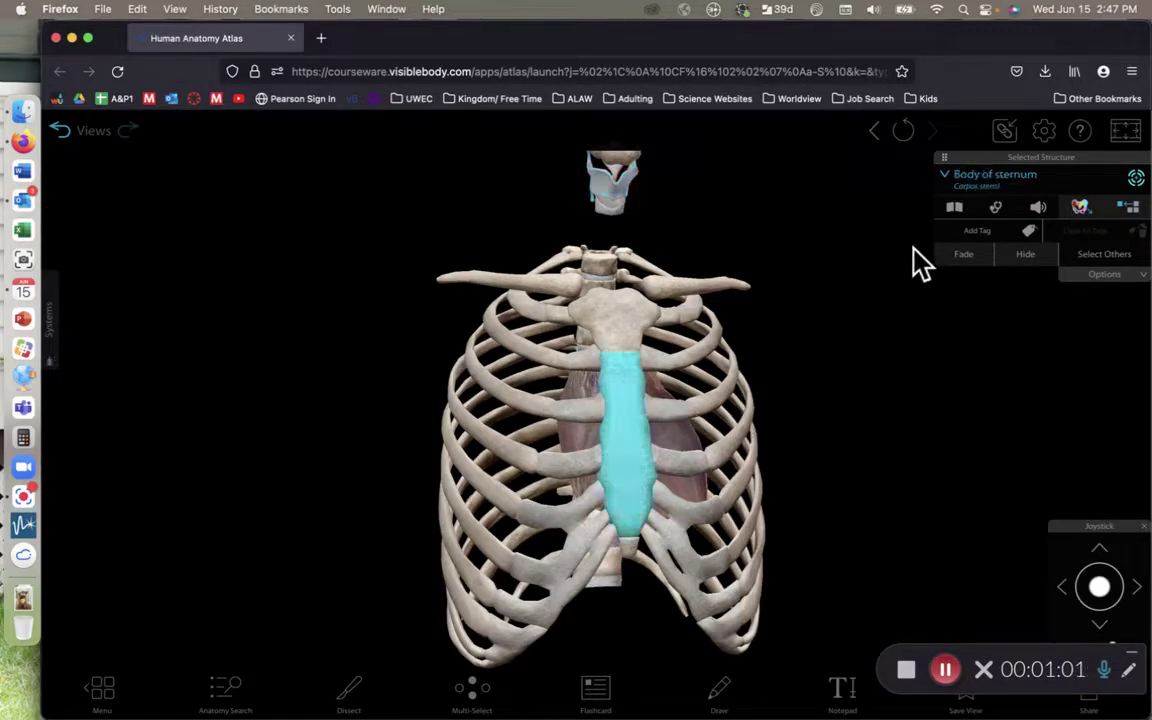
pyautogui.click(946, 178)
pyautogui.click(1005, 204)
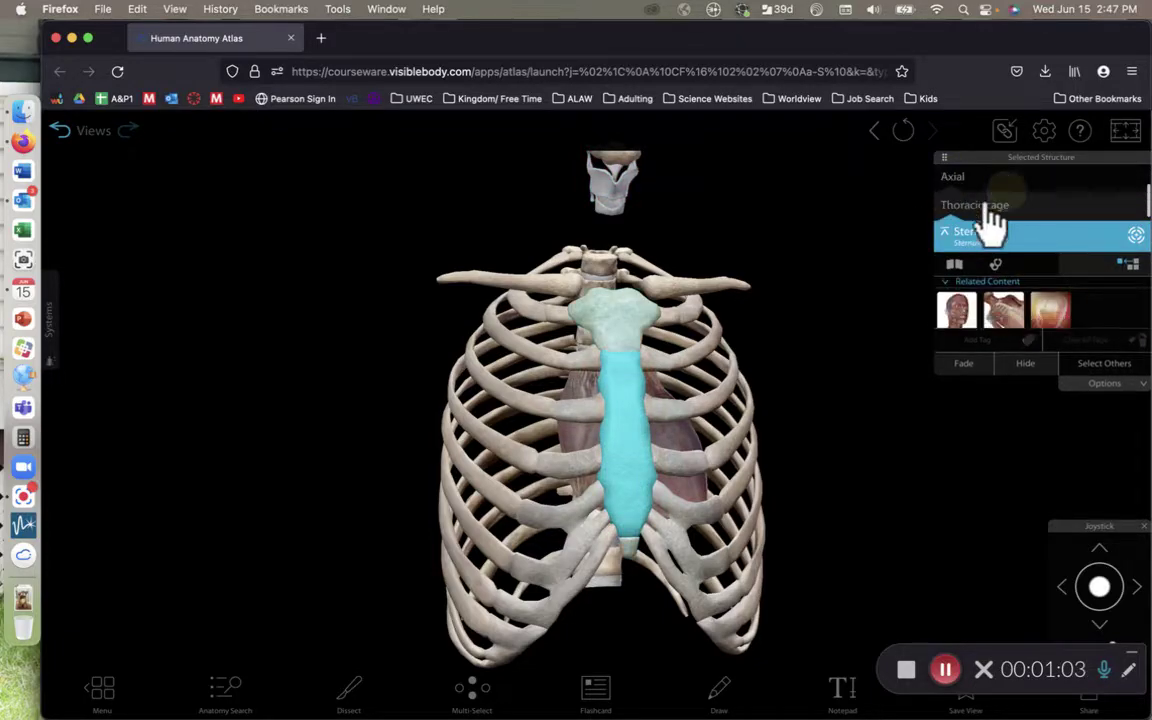
pyautogui.moveTo(735, 425); pyautogui.dragTo(609, 419)
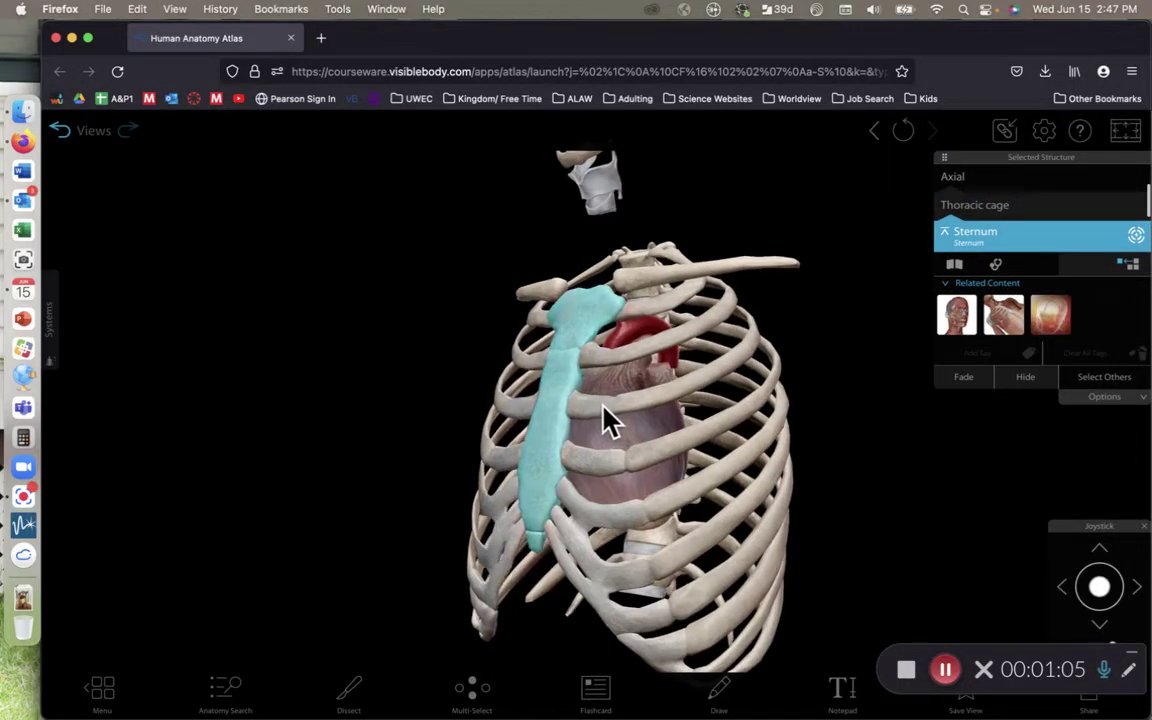
pyautogui.moveTo(663, 465); pyautogui.dragTo(770, 468)
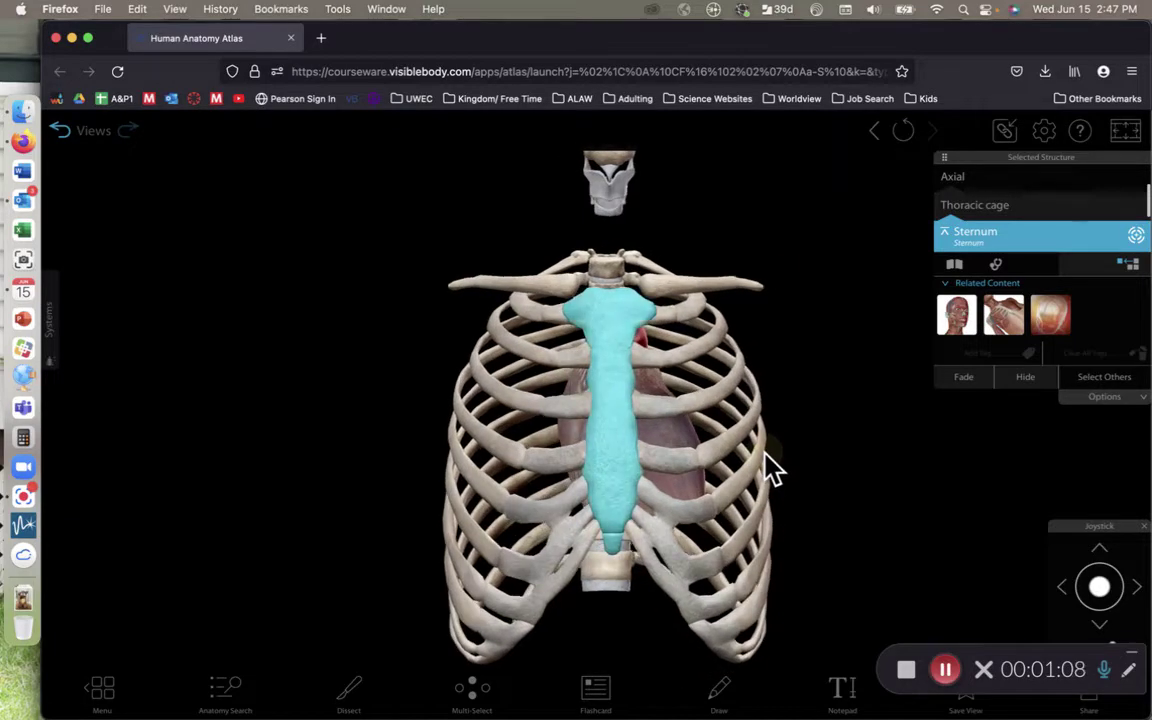
pyautogui.click(599, 327)
# Highlight the manubrium, body of sternum and xiphoid process in turn, twice over.
pyautogui.click(615, 280)
pyautogui.click(612, 336)
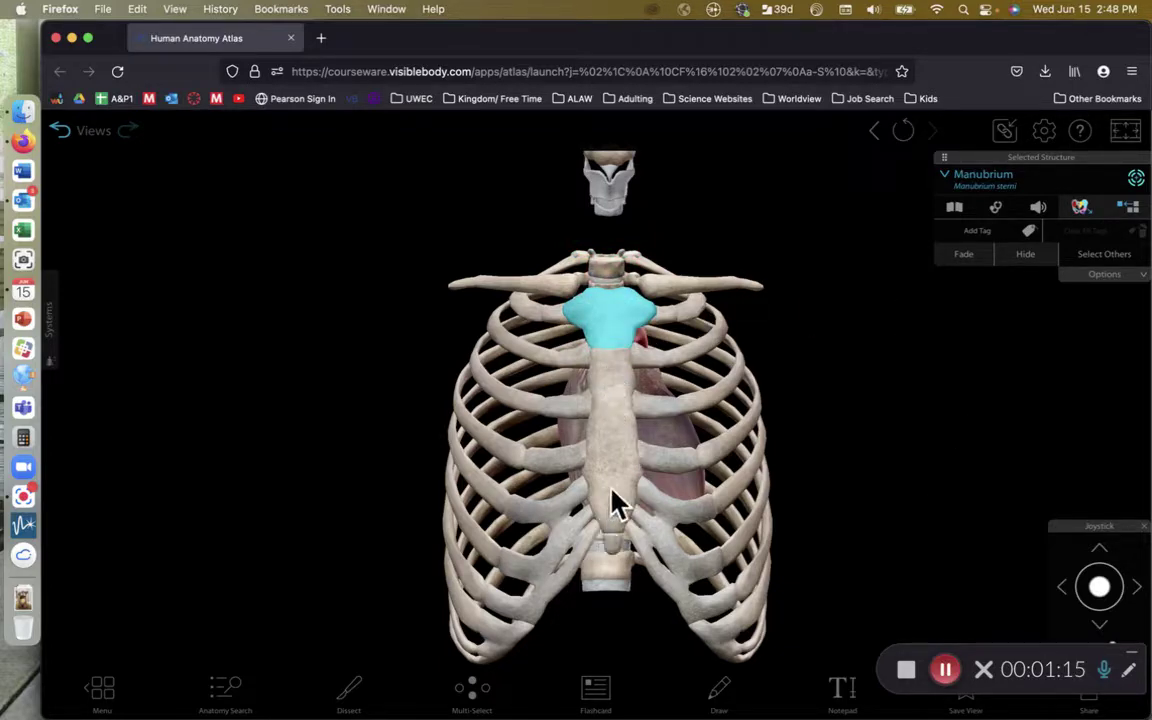
pyautogui.click(617, 460)
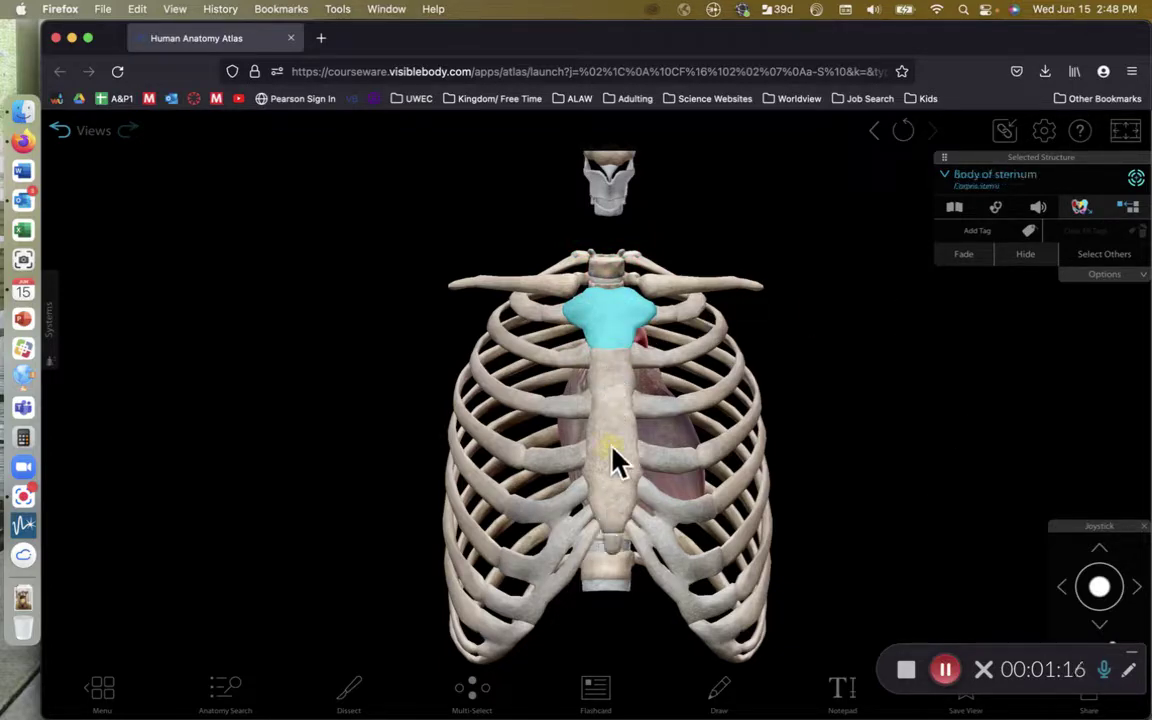
pyautogui.click(610, 551)
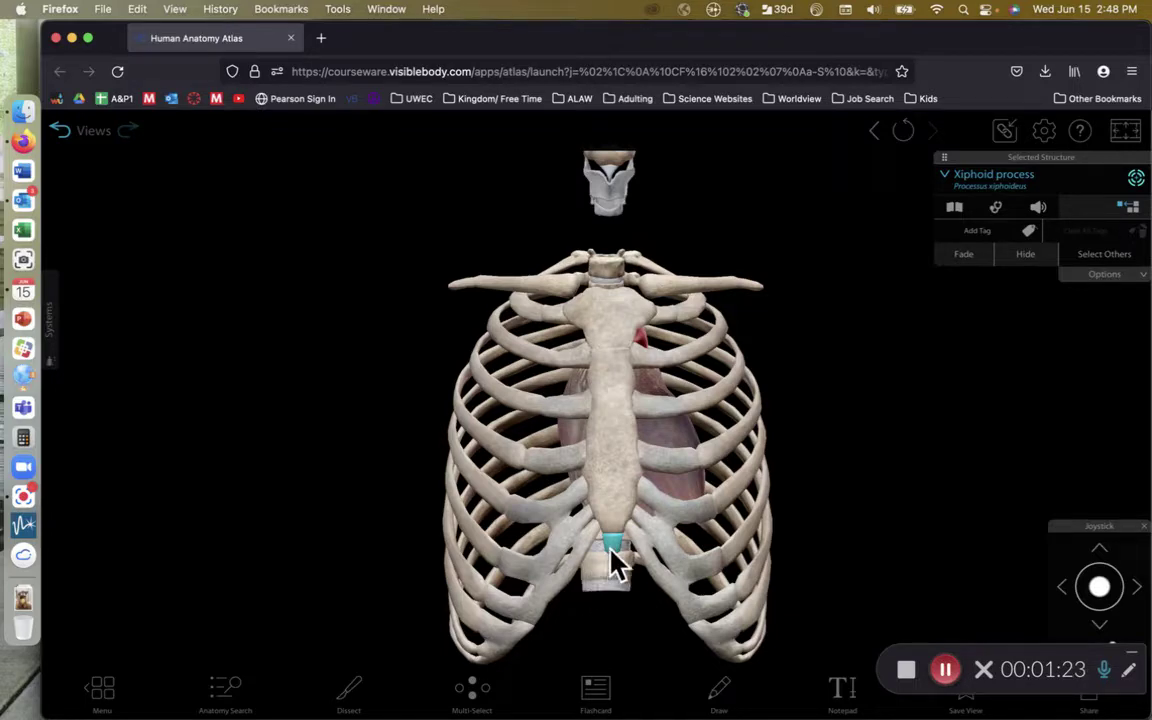
pyautogui.moveTo(613, 563)
pyautogui.mouseDown()
pyautogui.moveTo(676, 548)
pyautogui.moveTo(608, 550)
pyautogui.mouseUp()
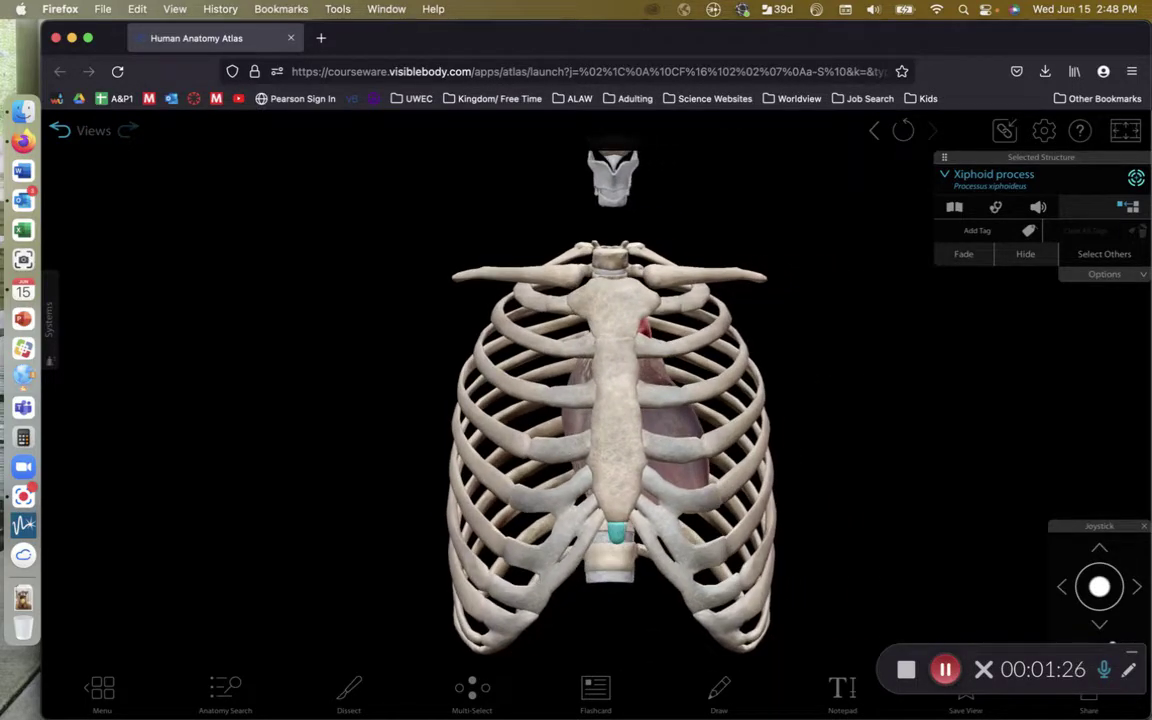
pyautogui.click(625, 316)
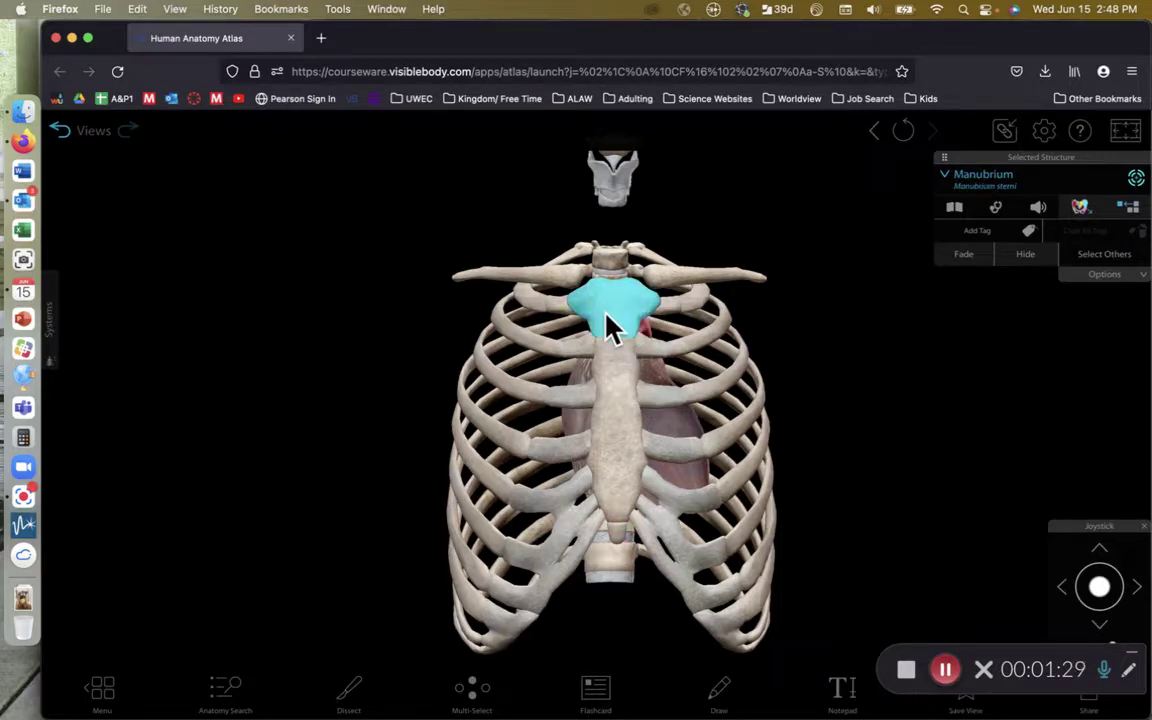
pyautogui.click(619, 424)
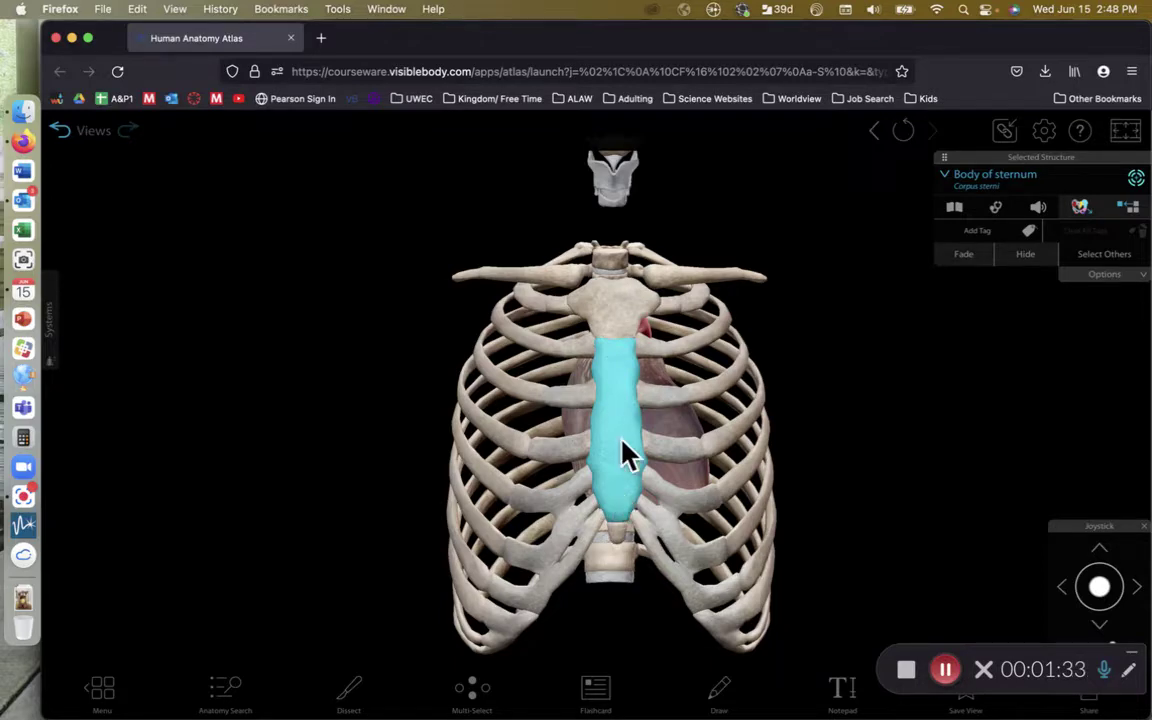
pyautogui.click(614, 528)
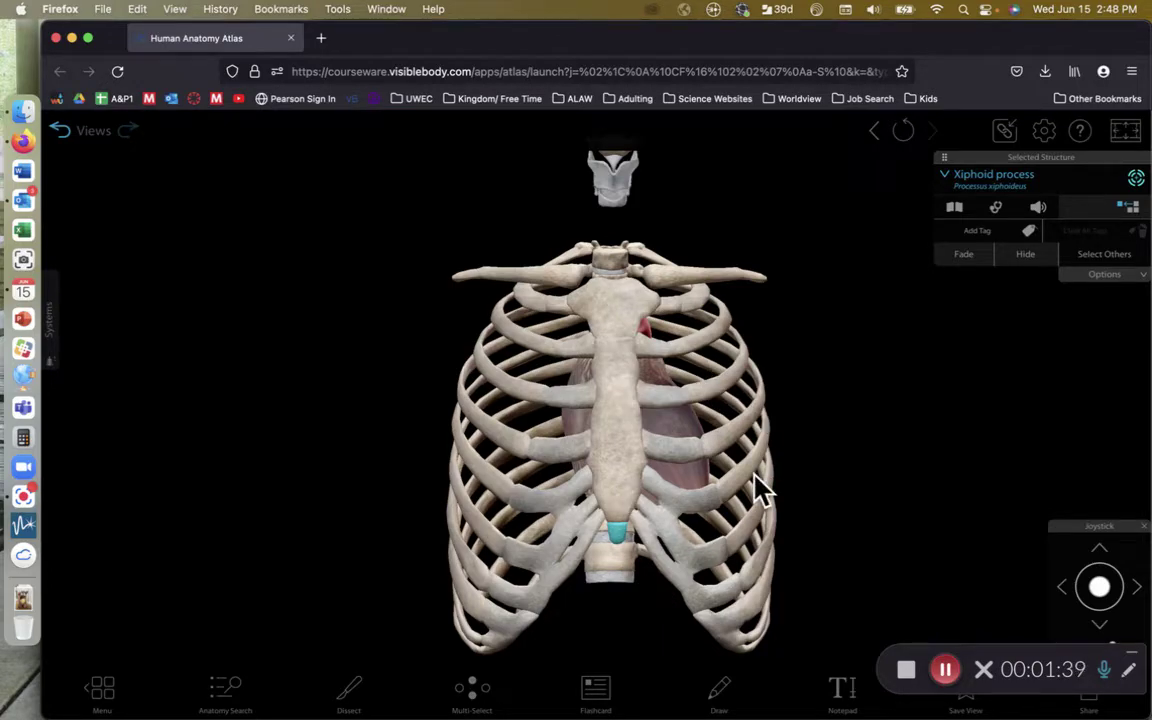
# On an oblique view, pick out the right ribs from the first down to the ninth.
pyautogui.moveTo(517, 411); pyautogui.dragTo(694, 411)
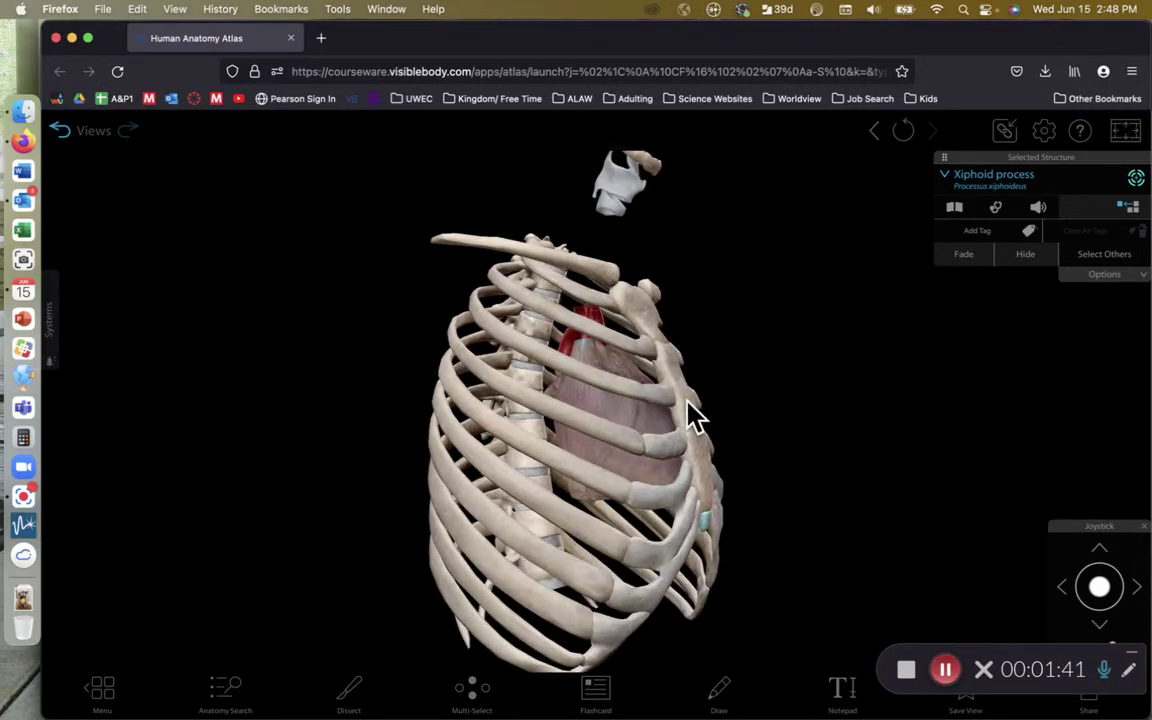
pyautogui.click(582, 300)
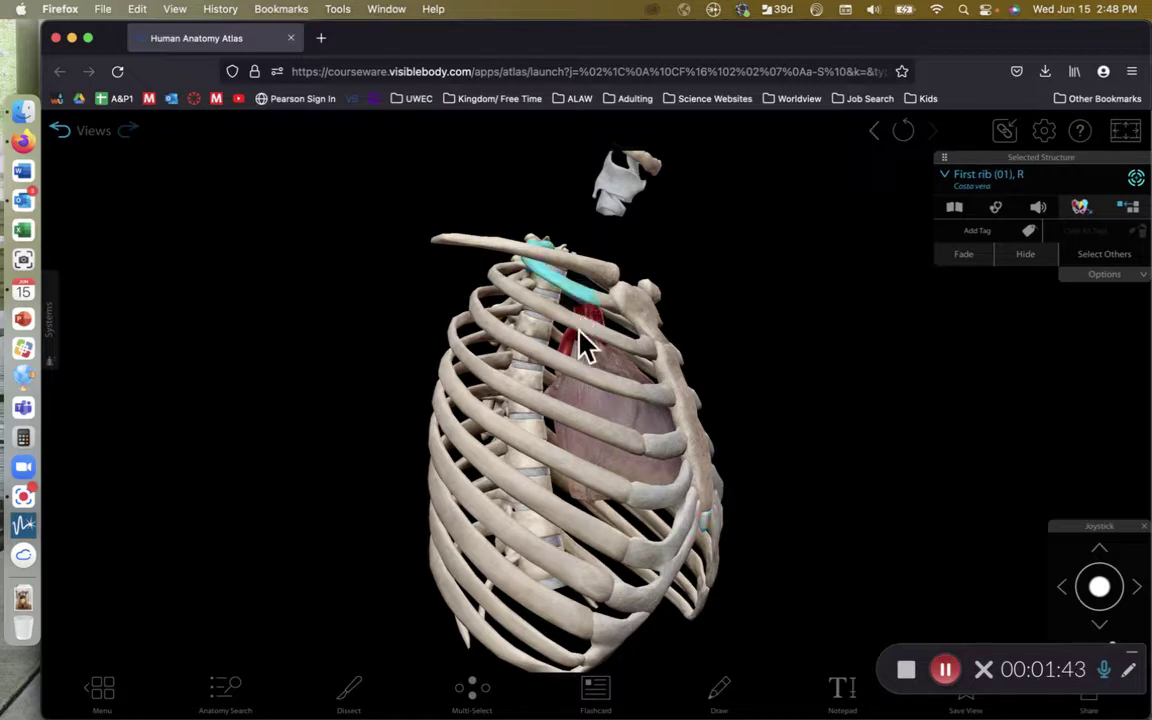
pyautogui.click(578, 330)
pyautogui.click(576, 324)
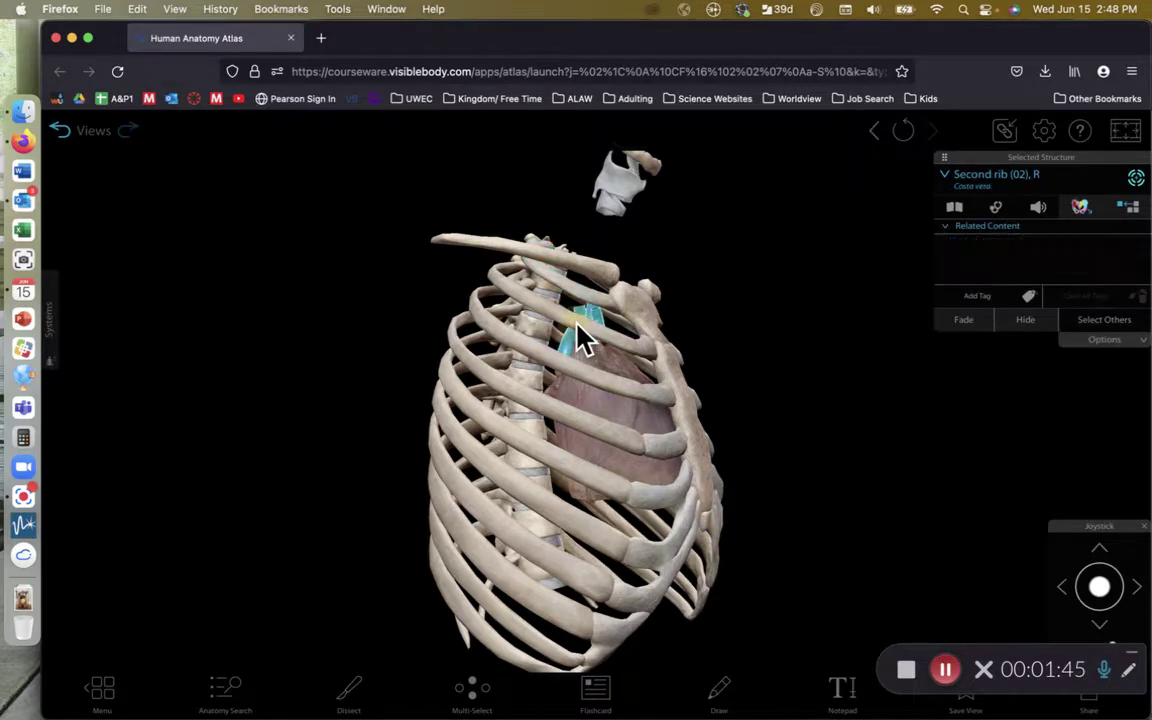
pyautogui.click(524, 342)
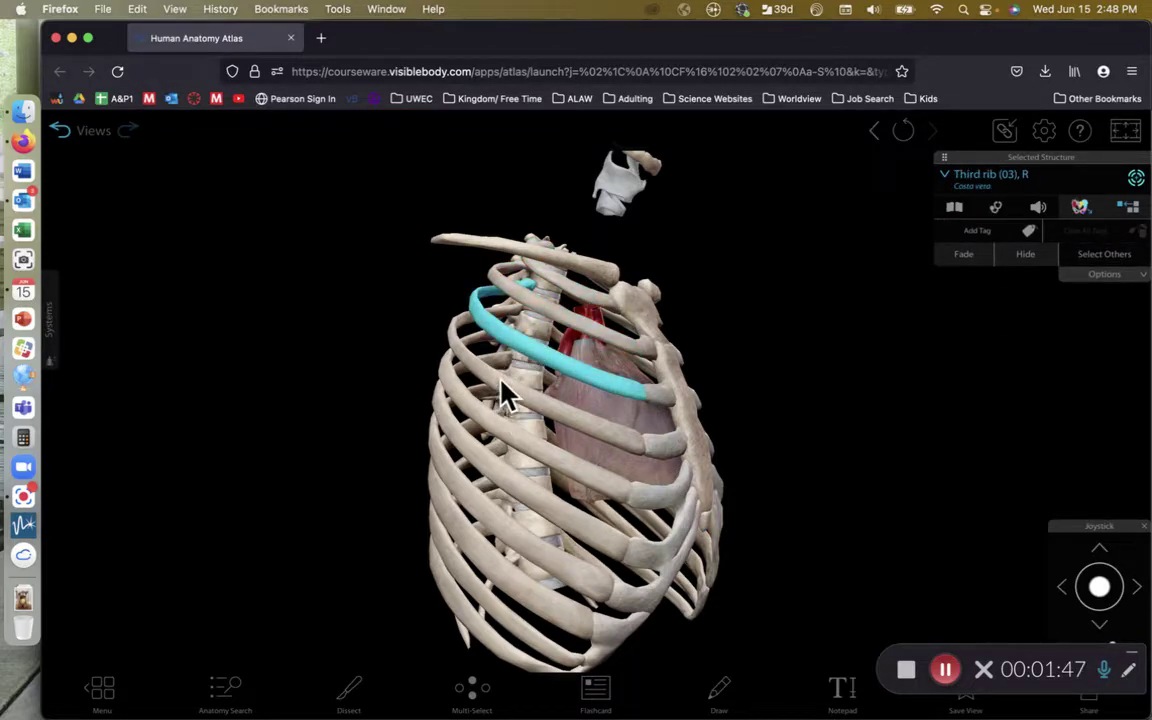
pyautogui.click(491, 436)
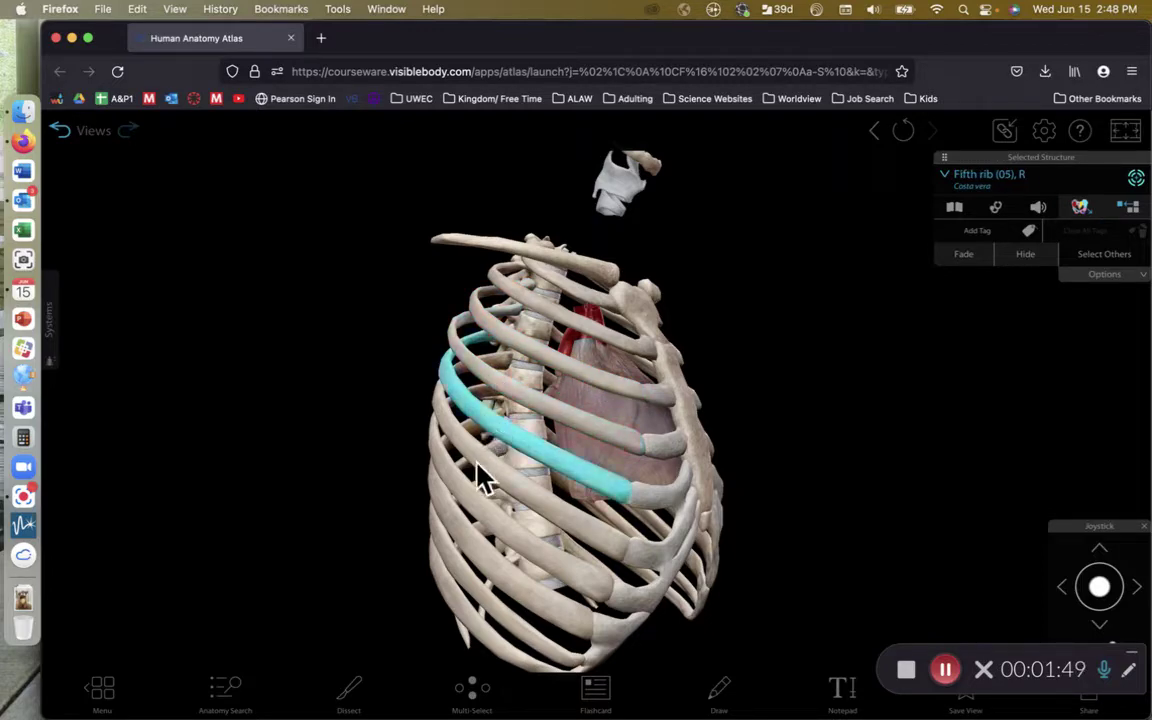
pyautogui.click(476, 505)
pyautogui.click(475, 548)
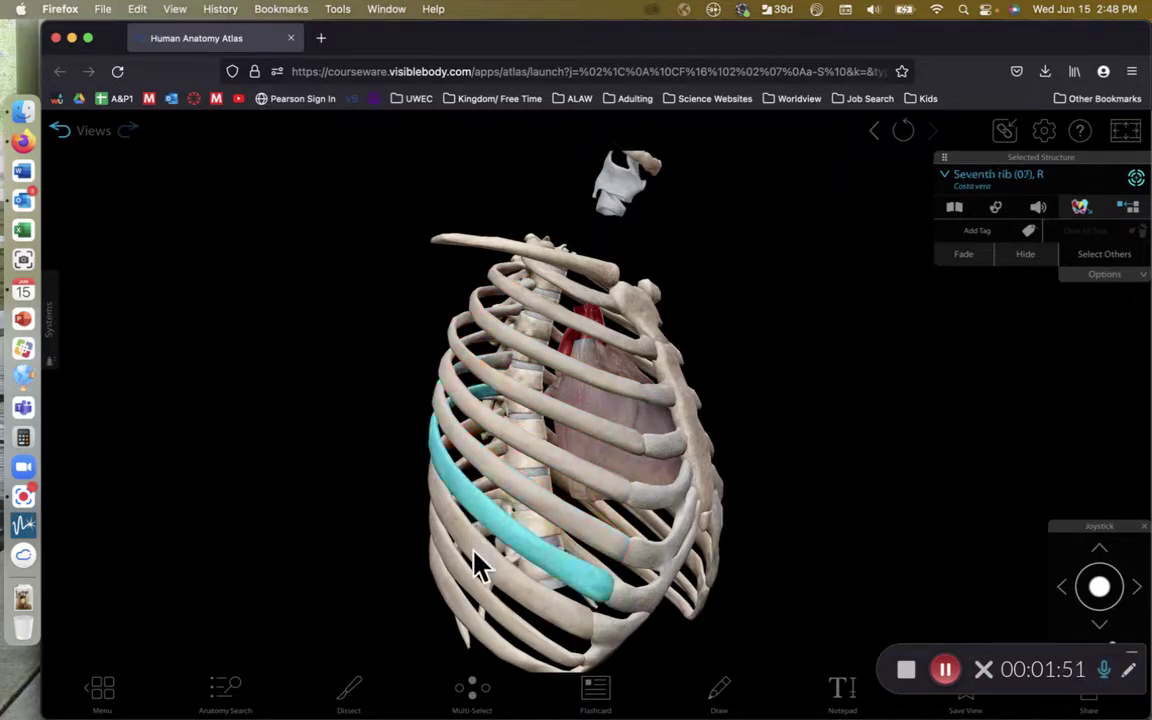
pyautogui.click(471, 597)
# Turn to an oblique front view and highlight the right third rib and right costal cartilages.
pyautogui.moveTo(471, 597); pyautogui.dragTo(794, 530)
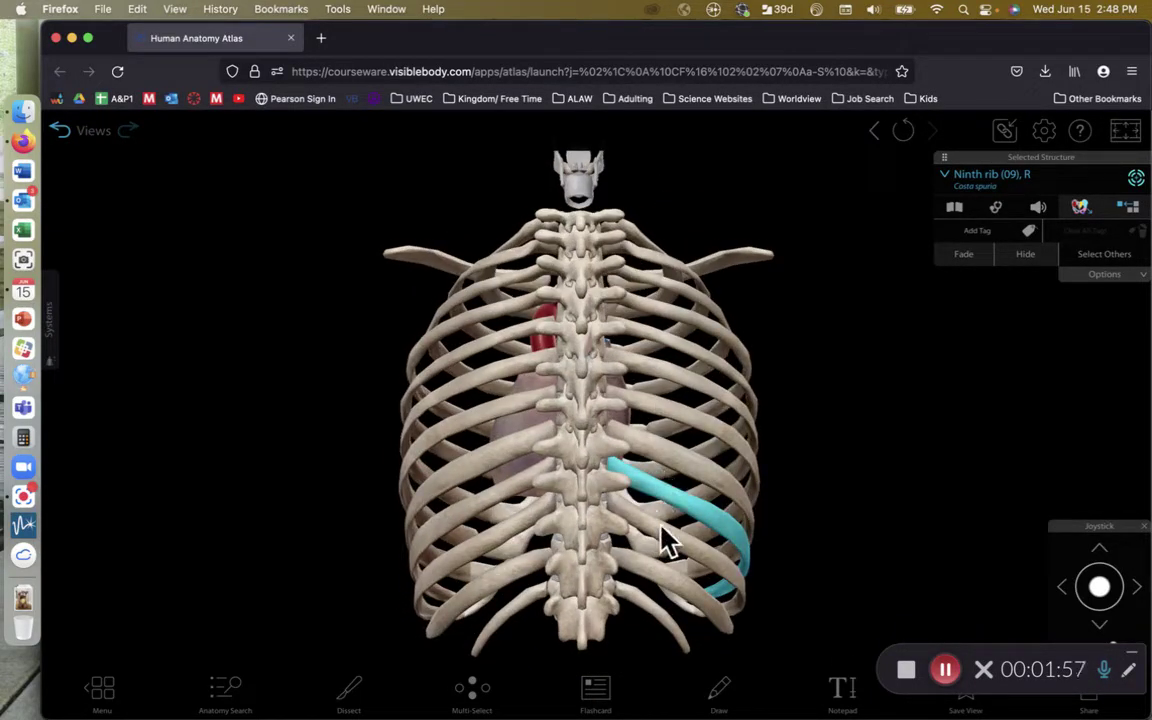
pyautogui.moveTo(727, 490); pyautogui.dragTo(314, 445)
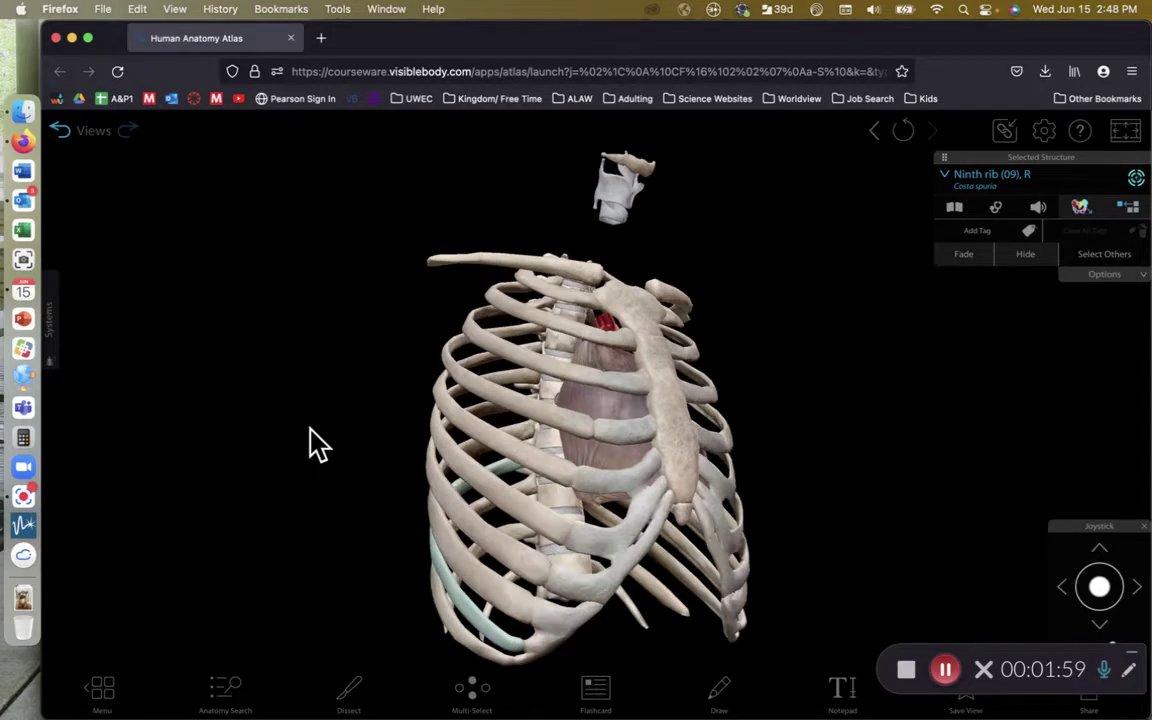
pyautogui.click(560, 366)
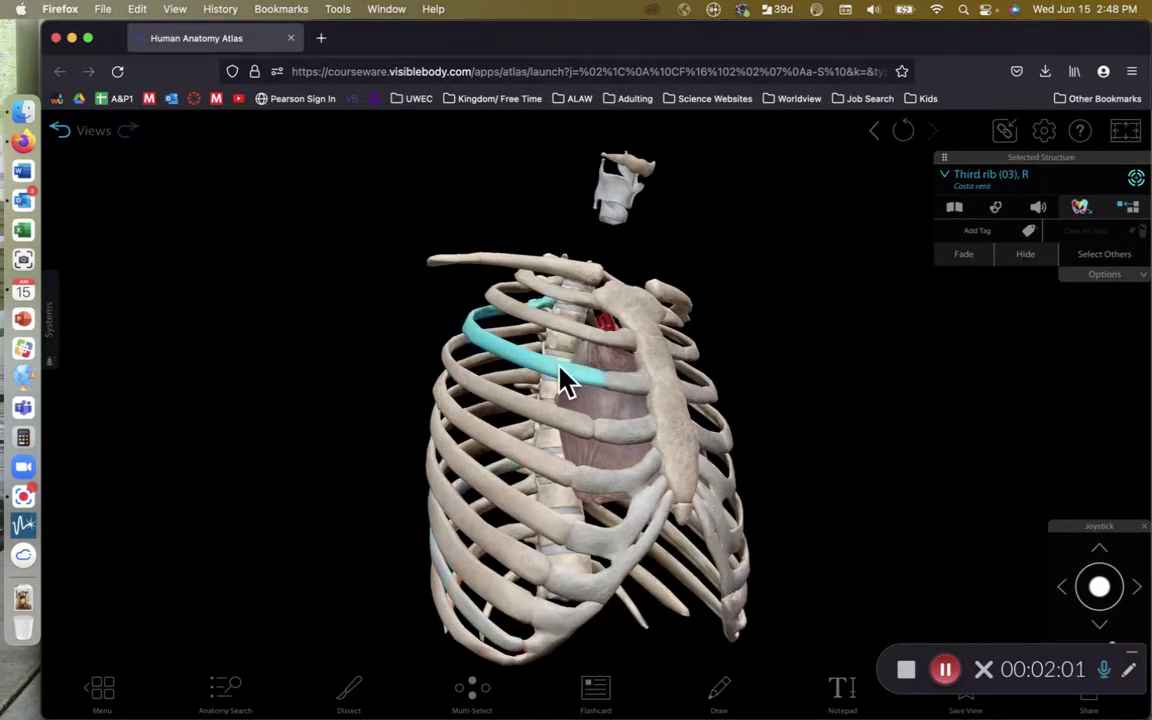
pyautogui.click(623, 383)
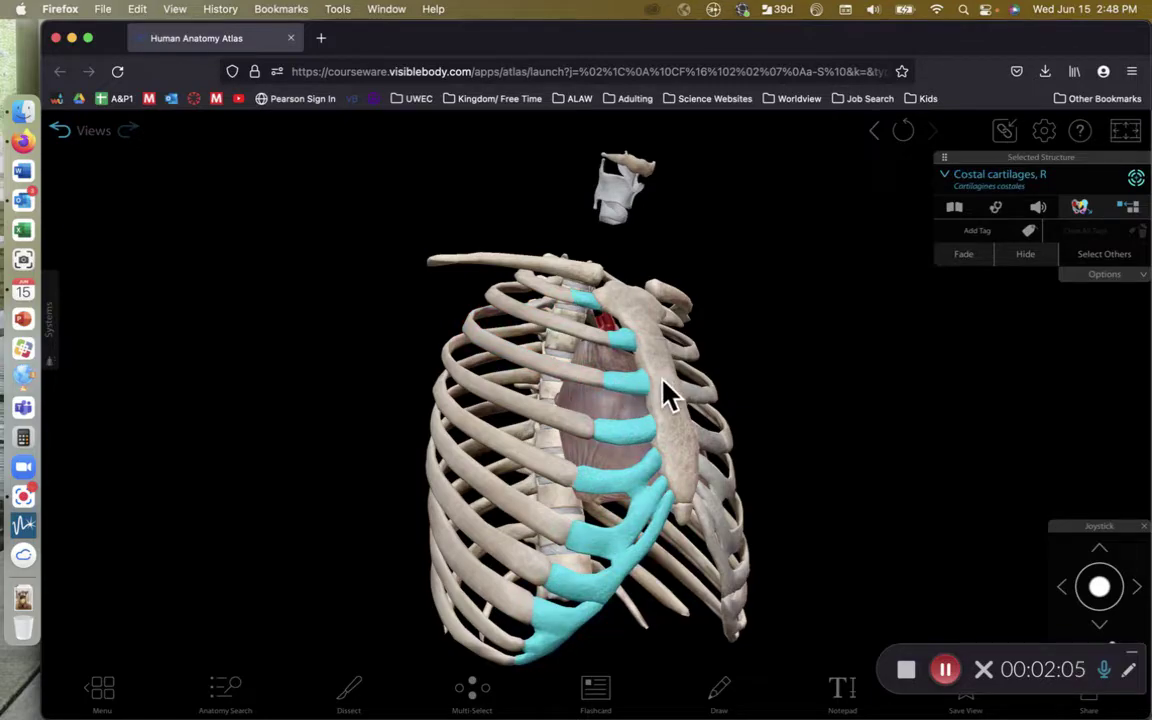
# Face the rib cage forward and highlight the right second rib, then the third.
pyautogui.moveTo(667, 397); pyautogui.dragTo(578, 432)
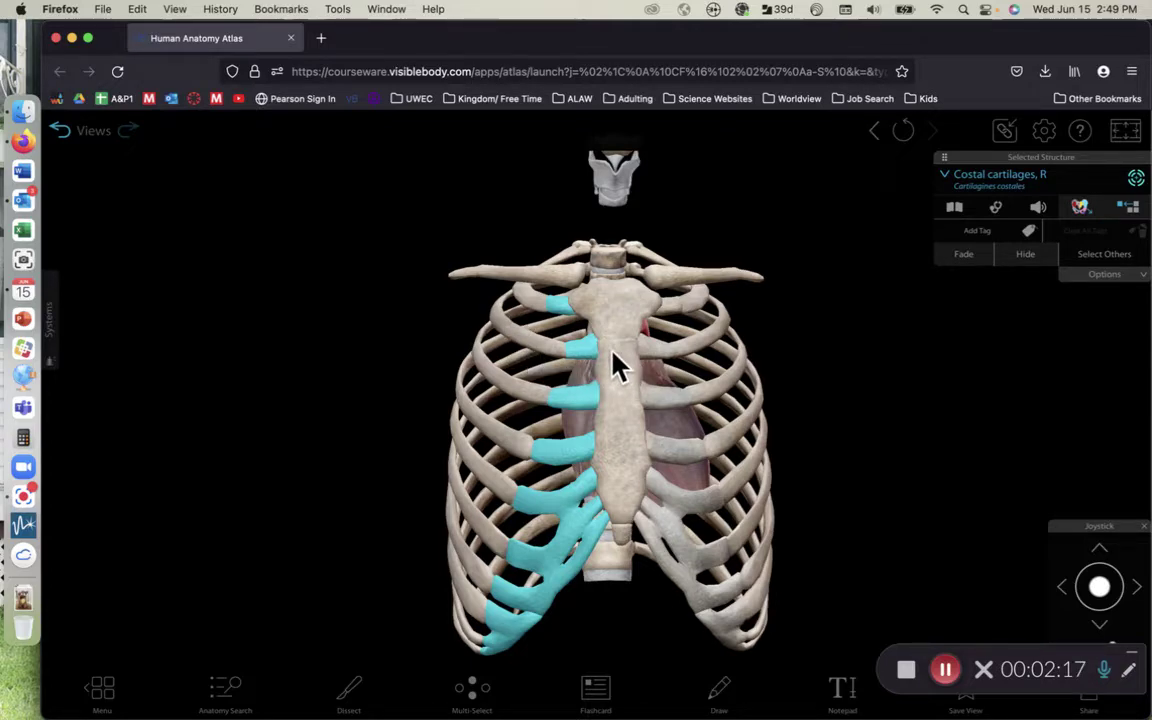
pyautogui.click(541, 352)
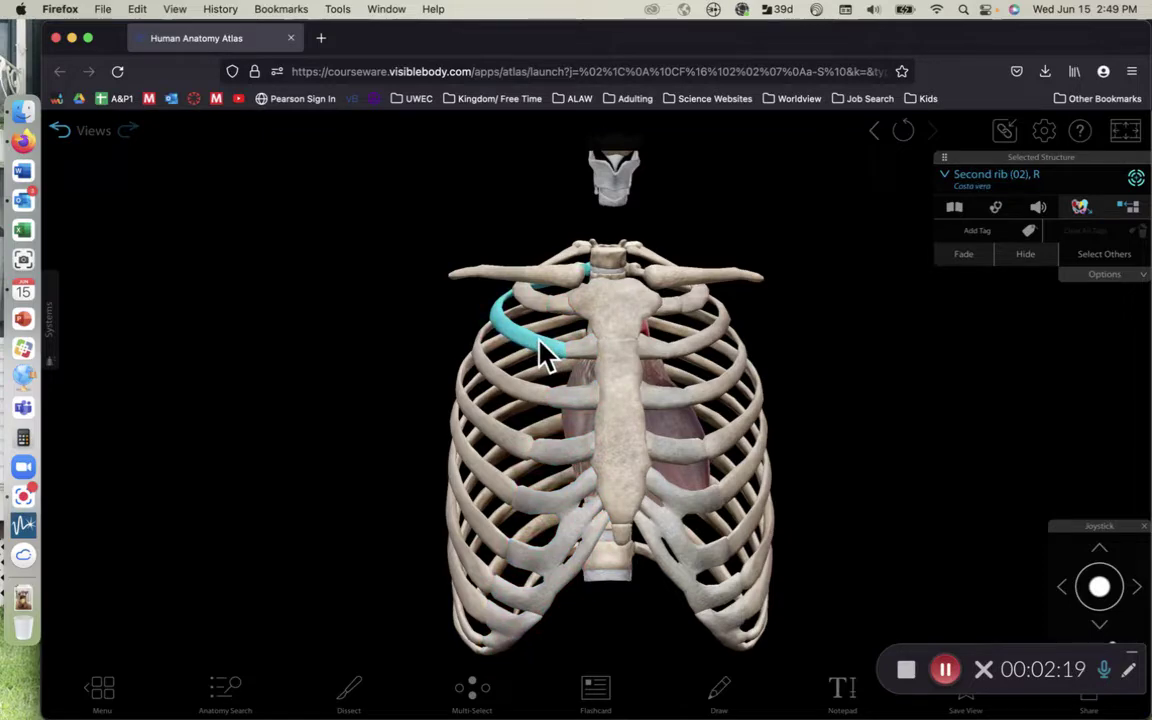
pyautogui.click(529, 398)
# Highlight the right fourth, fifth, sixth and seventh ribs in turn.
pyautogui.click(508, 478)
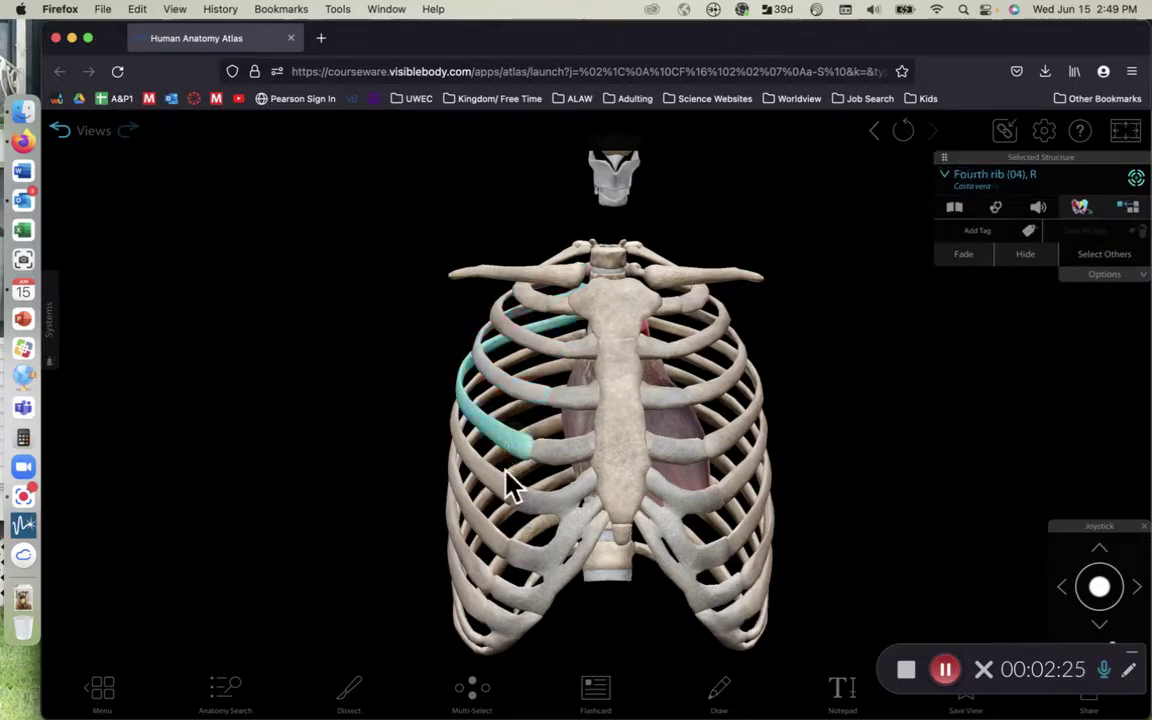
pyautogui.click(505, 505)
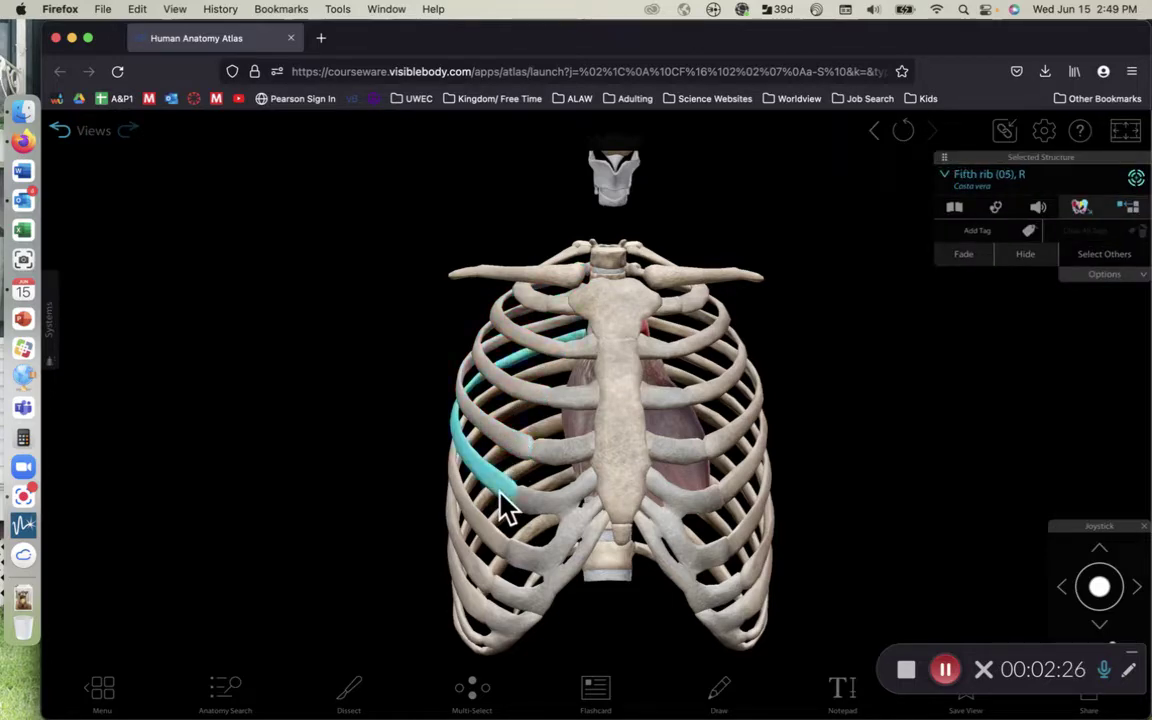
pyautogui.click(496, 545)
pyautogui.click(488, 595)
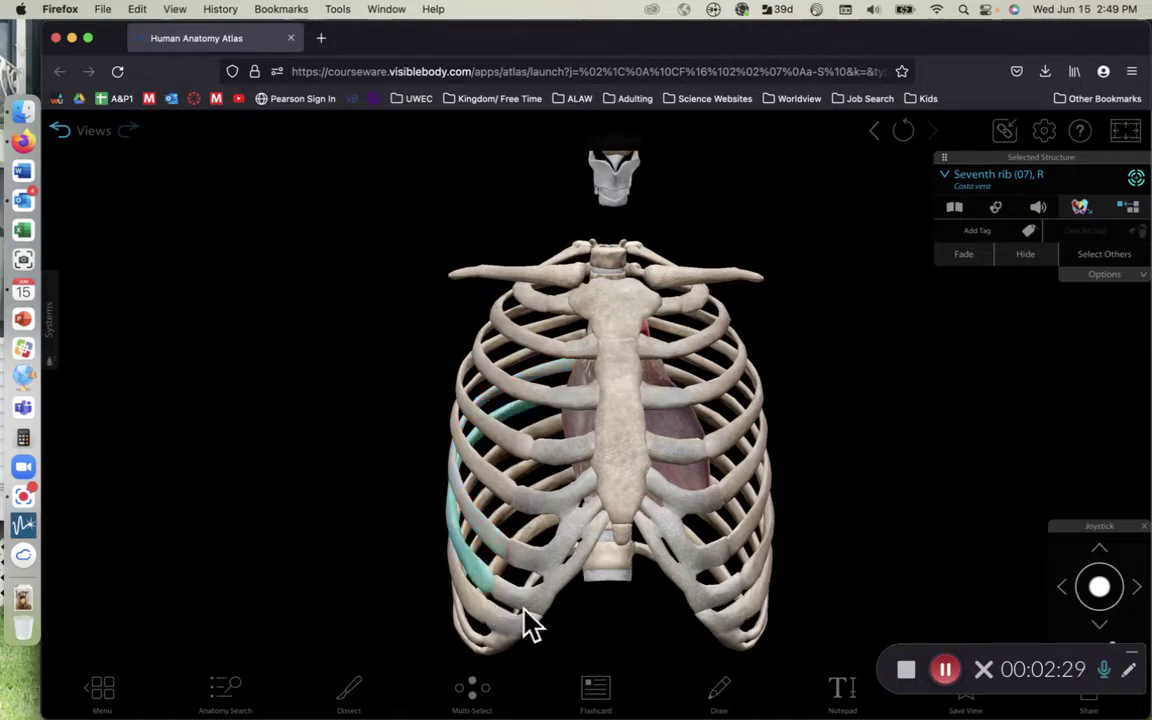
# Reangle the model, reselect the sixth and seventh ribs, and zoom in on the seventh rib.
pyautogui.moveTo(546, 460); pyautogui.dragTo(623, 379)
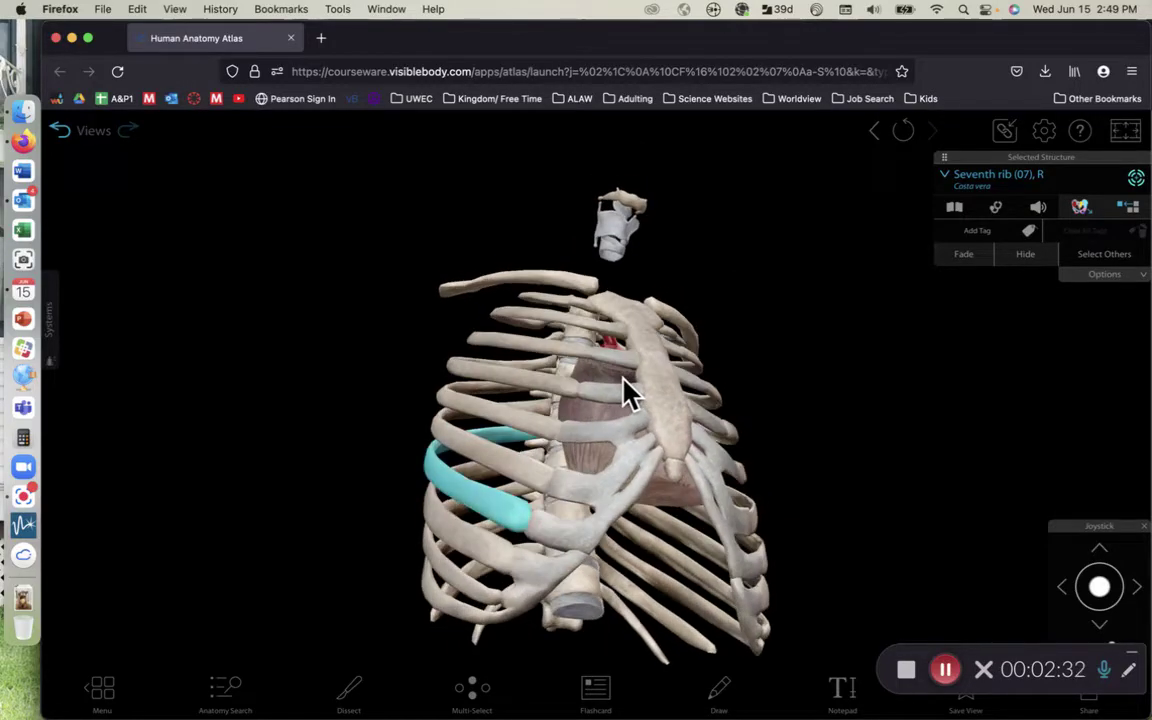
pyautogui.click(528, 480)
pyautogui.moveTo(676, 412); pyautogui.dragTo(628, 415)
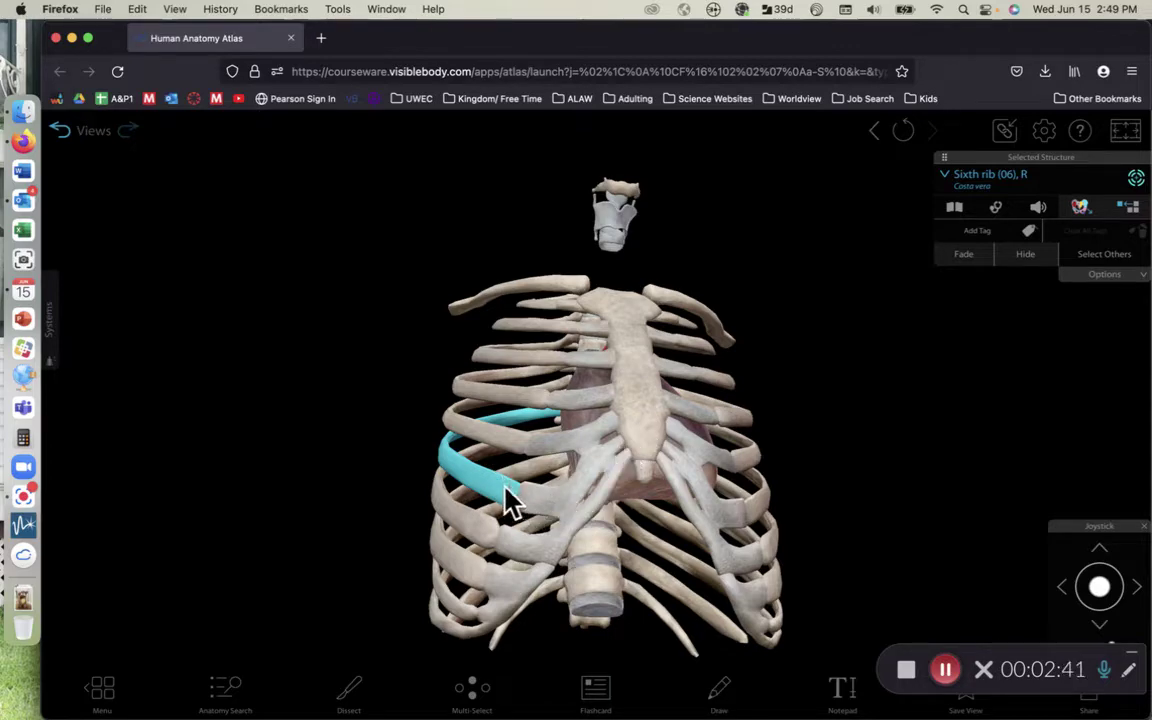
pyautogui.click(468, 530)
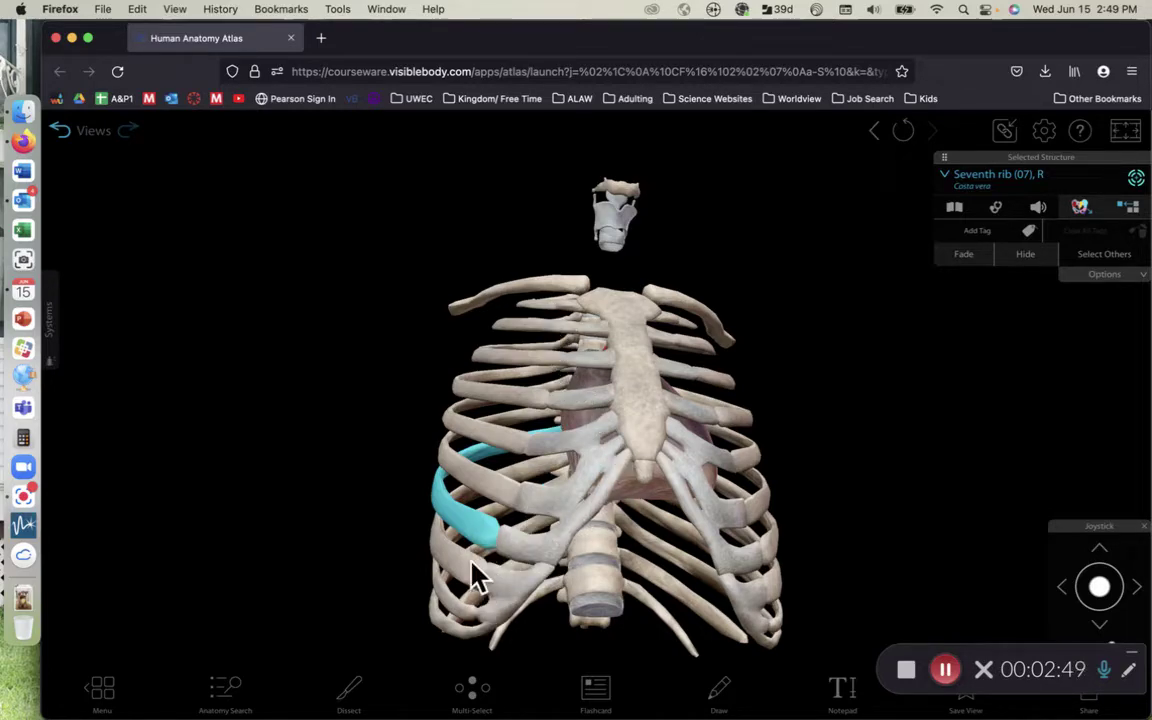
pyautogui.moveTo(527, 490); pyautogui.dragTo(566, 437)
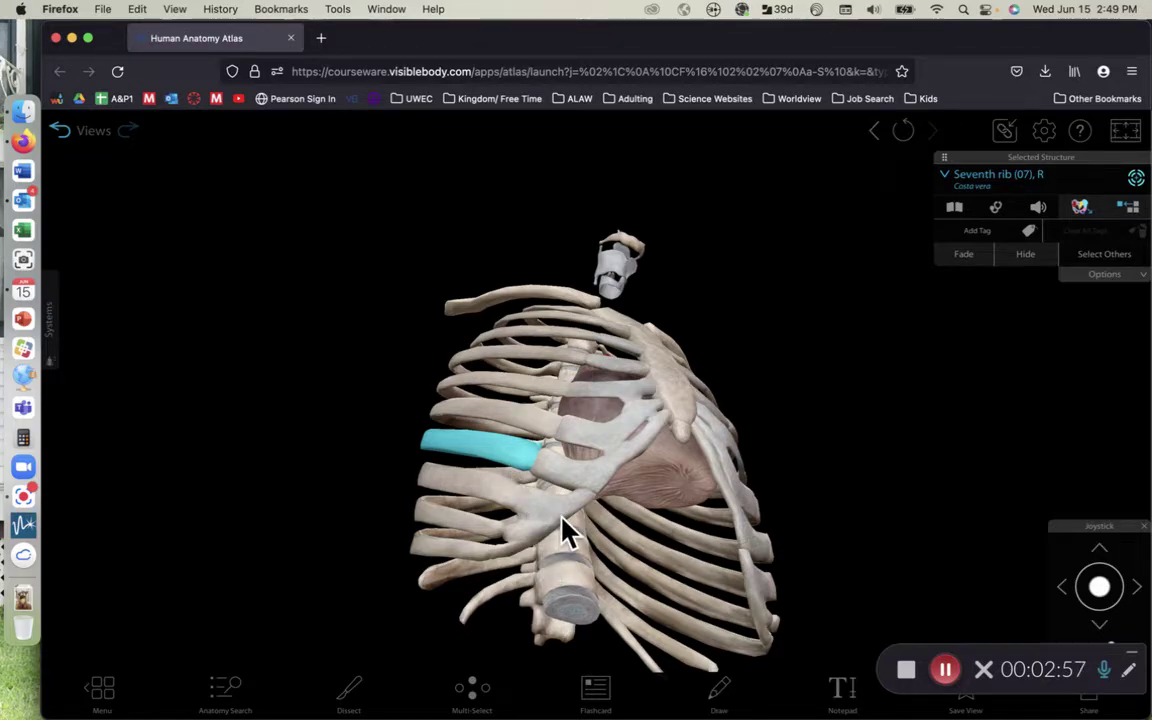
pyautogui.scroll(5, 565, 530)
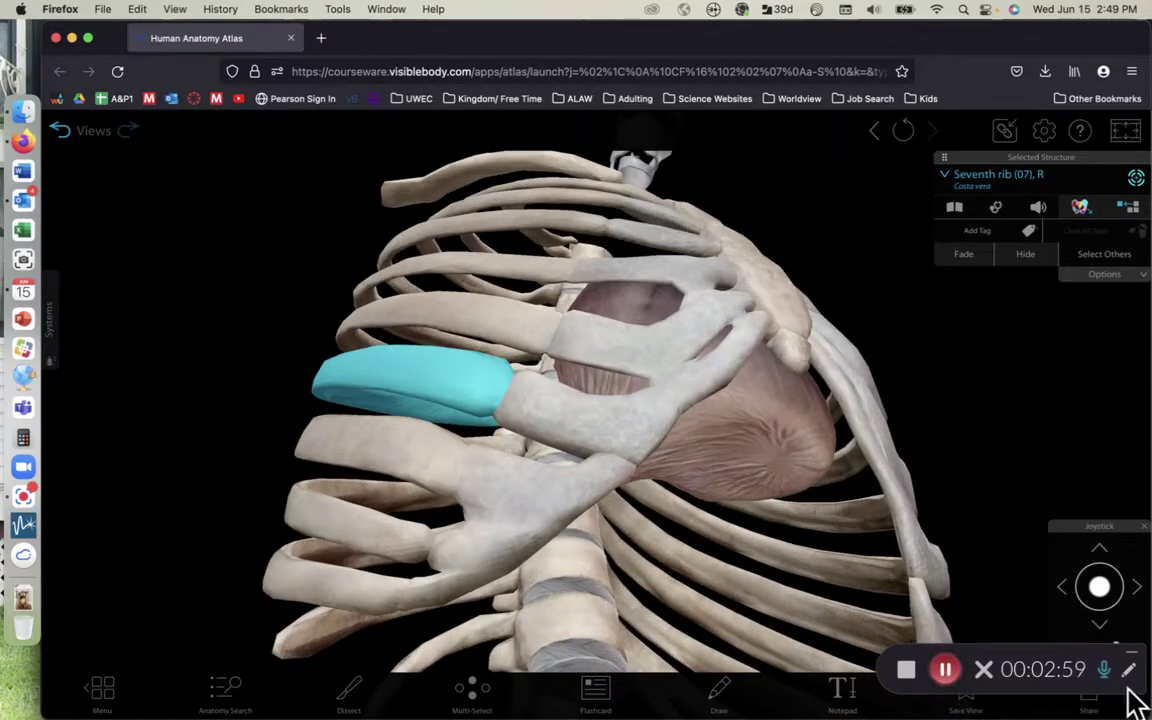
pyautogui.click(1012, 610)
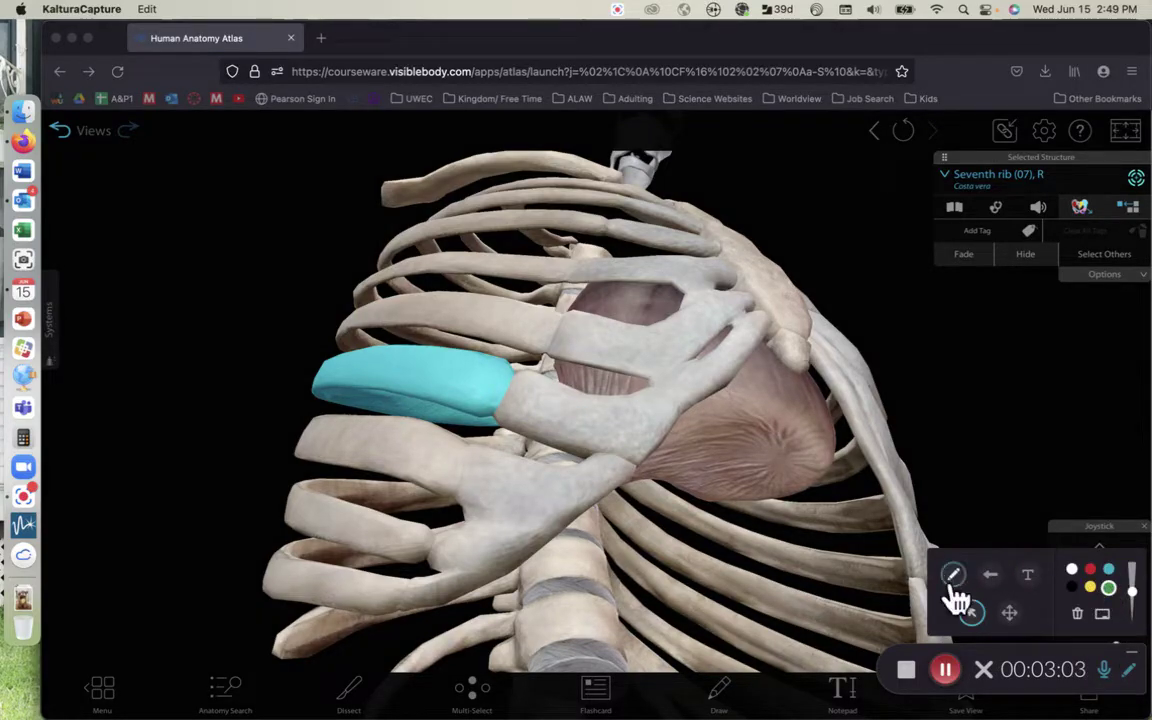
# Sketch green outlines, an arrow and a plus sign on the sternum and ribs, then clear them.
pyautogui.click(952, 573)
pyautogui.moveTo(468, 443)
pyautogui.mouseDown()
pyautogui.moveTo(464, 522)
pyautogui.moveTo(452, 522)
pyautogui.moveTo(434, 571)
pyautogui.moveTo(404, 596)
pyautogui.moveTo(412, 604)
pyautogui.moveTo(448, 601)
pyautogui.moveTo(618, 486)
pyautogui.moveTo(616, 463)
pyautogui.moveTo(551, 474)
pyautogui.moveTo(488, 441)
pyautogui.mouseUp()
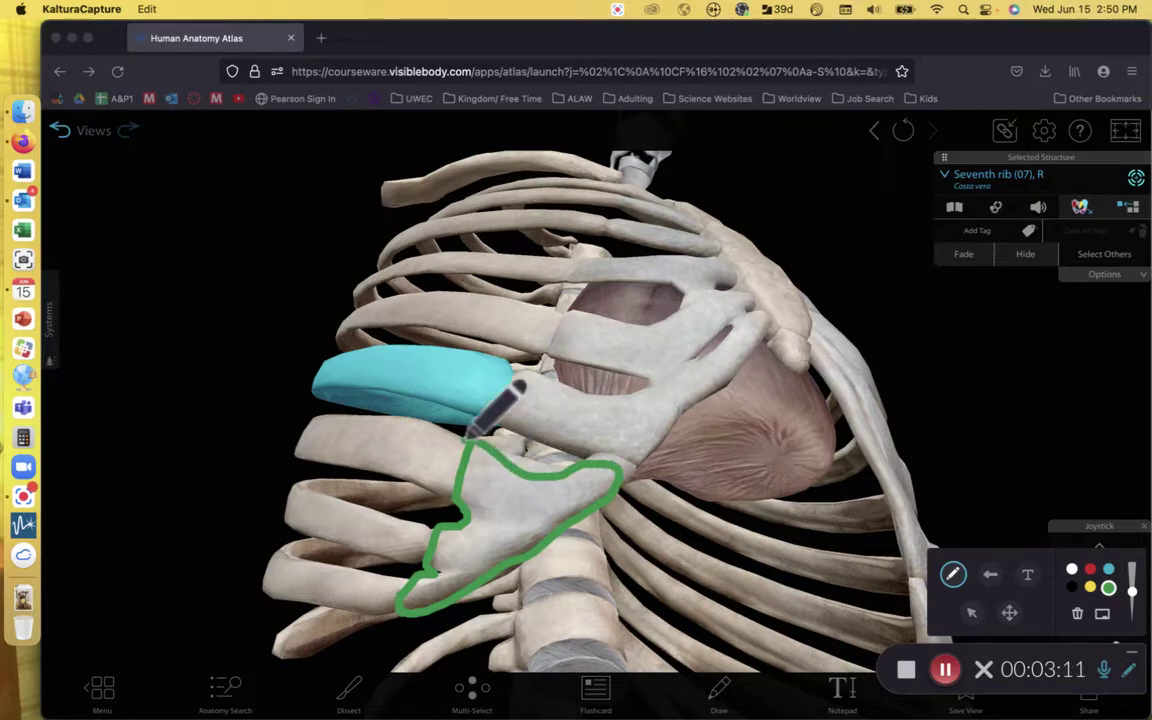
pyautogui.moveTo(722, 236)
pyautogui.mouseDown()
pyautogui.moveTo(784, 330)
pyautogui.moveTo(802, 322)
pyautogui.moveTo(810, 305)
pyautogui.moveTo(742, 228)
pyautogui.mouseUp()
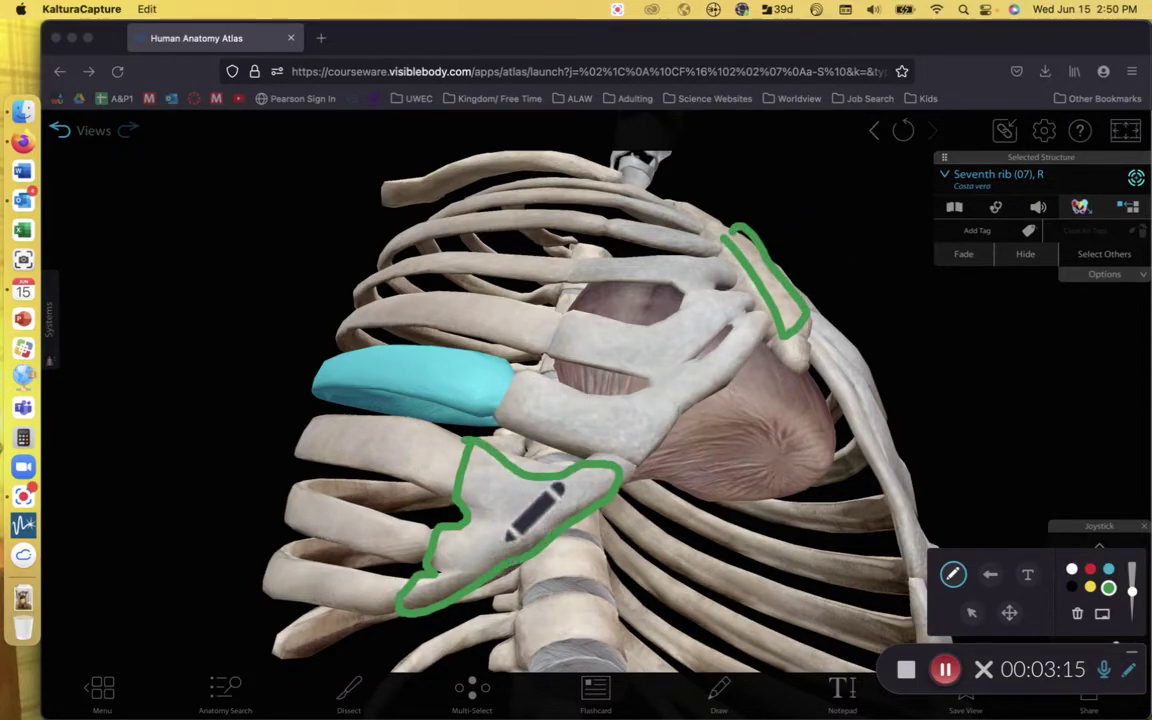
pyautogui.moveTo(540, 498)
pyautogui.mouseDown()
pyautogui.moveTo(634, 422)
pyautogui.moveTo(639, 438)
pyautogui.mouseUp()
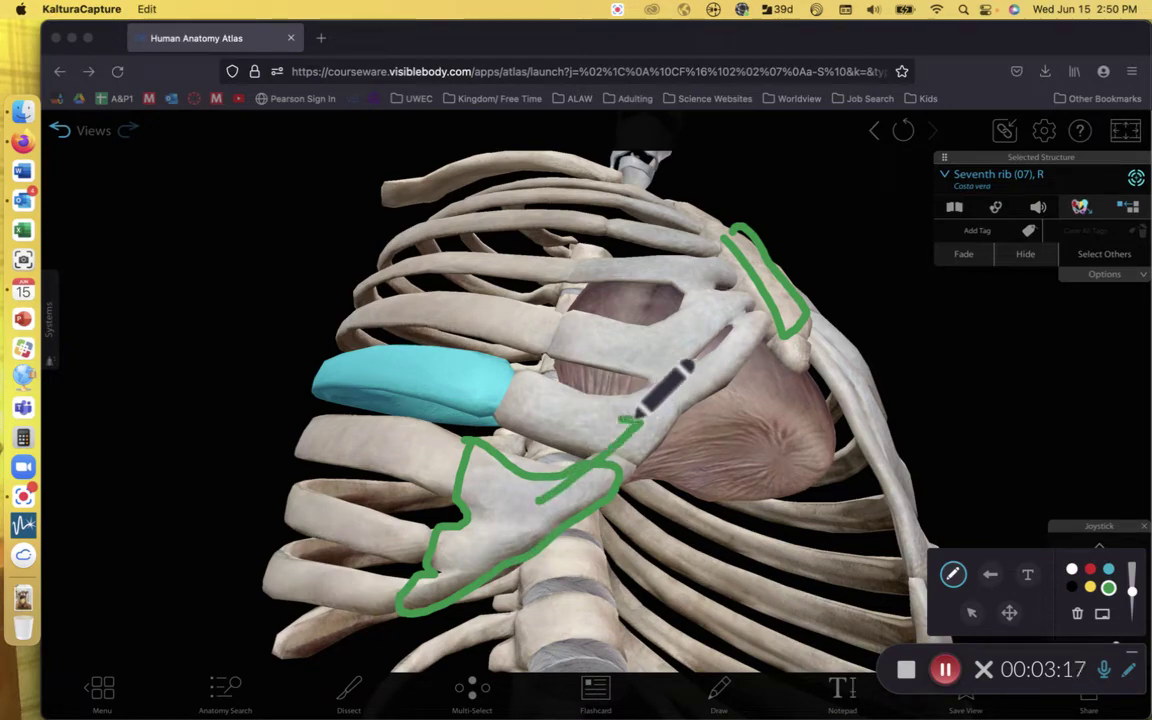
pyautogui.moveTo(667, 388); pyautogui.dragTo(700, 391)
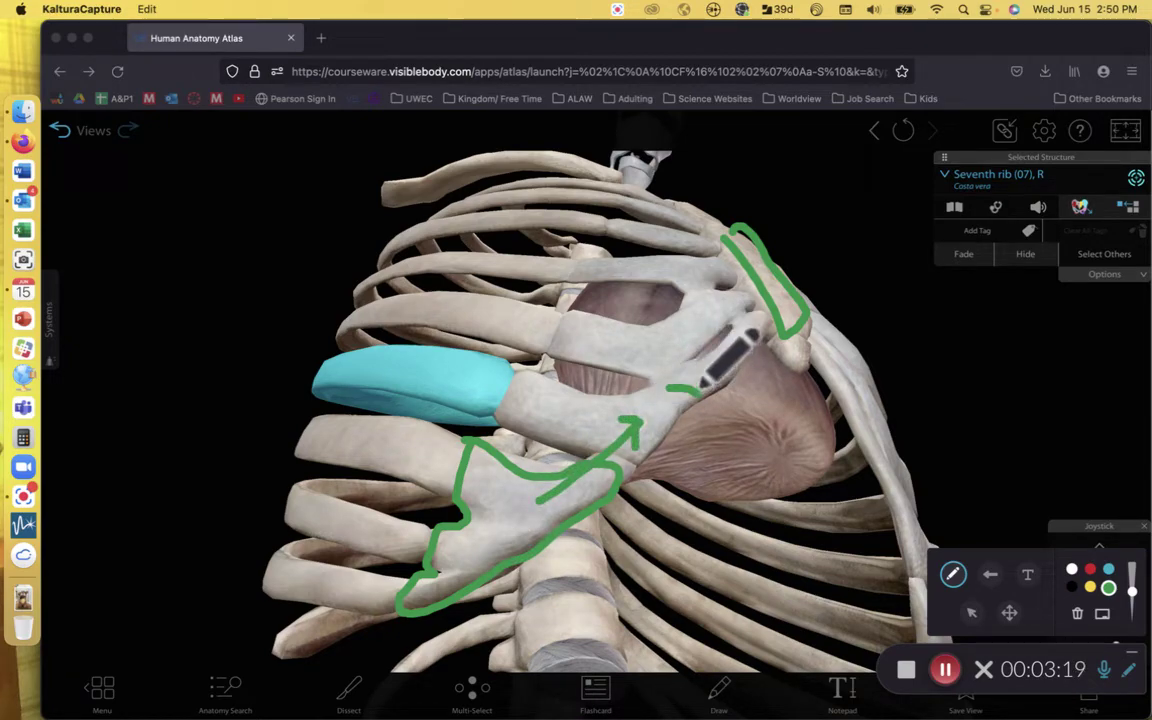
pyautogui.moveTo(683, 370); pyautogui.dragTo(684, 408)
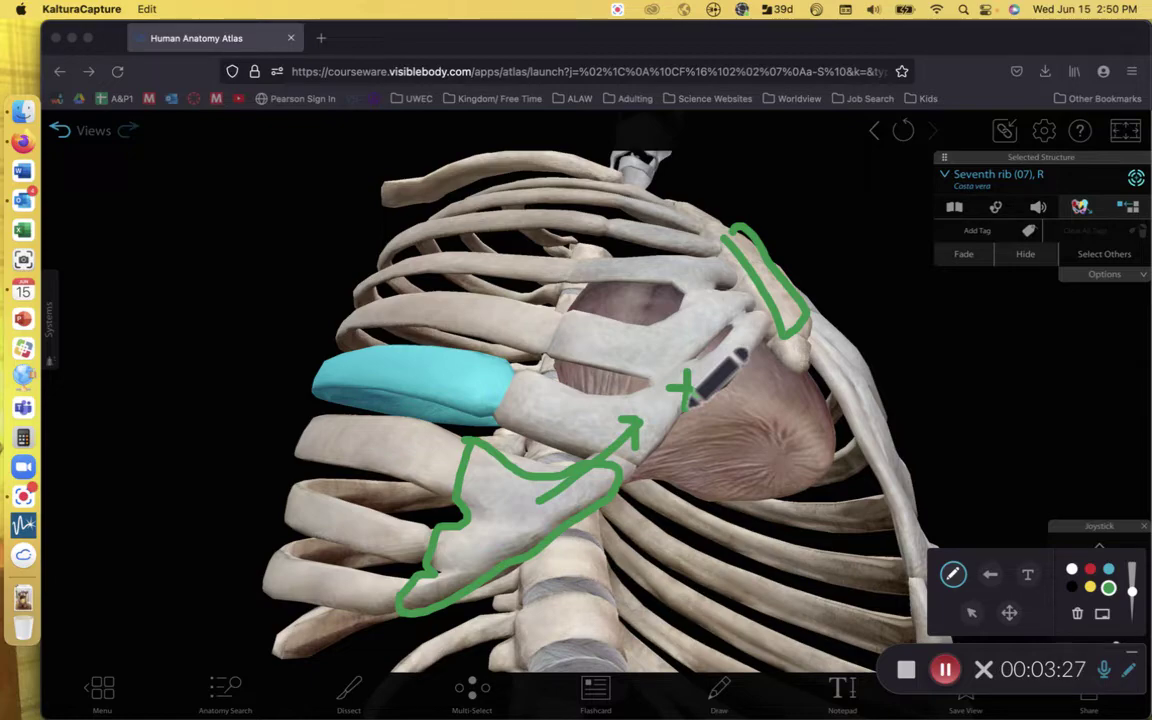
pyautogui.click(1079, 615)
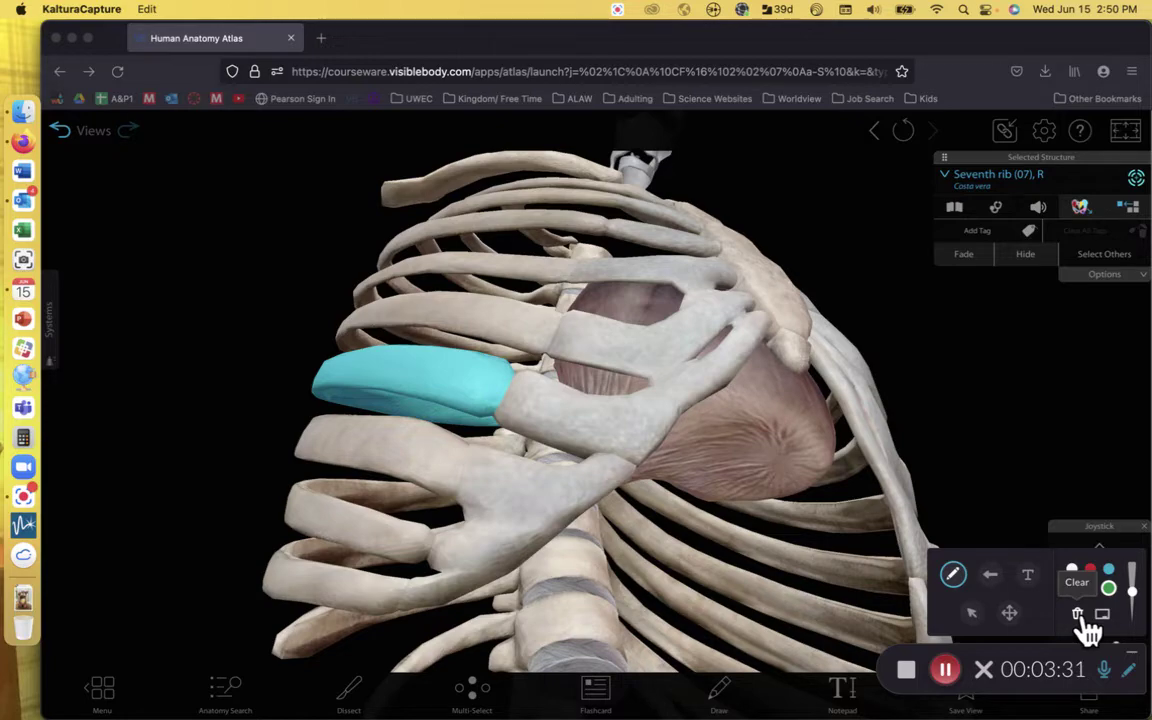
# Leave drawing mode and highlight the right eighth, ninth and tenth ribs.
pyautogui.click(971, 612)
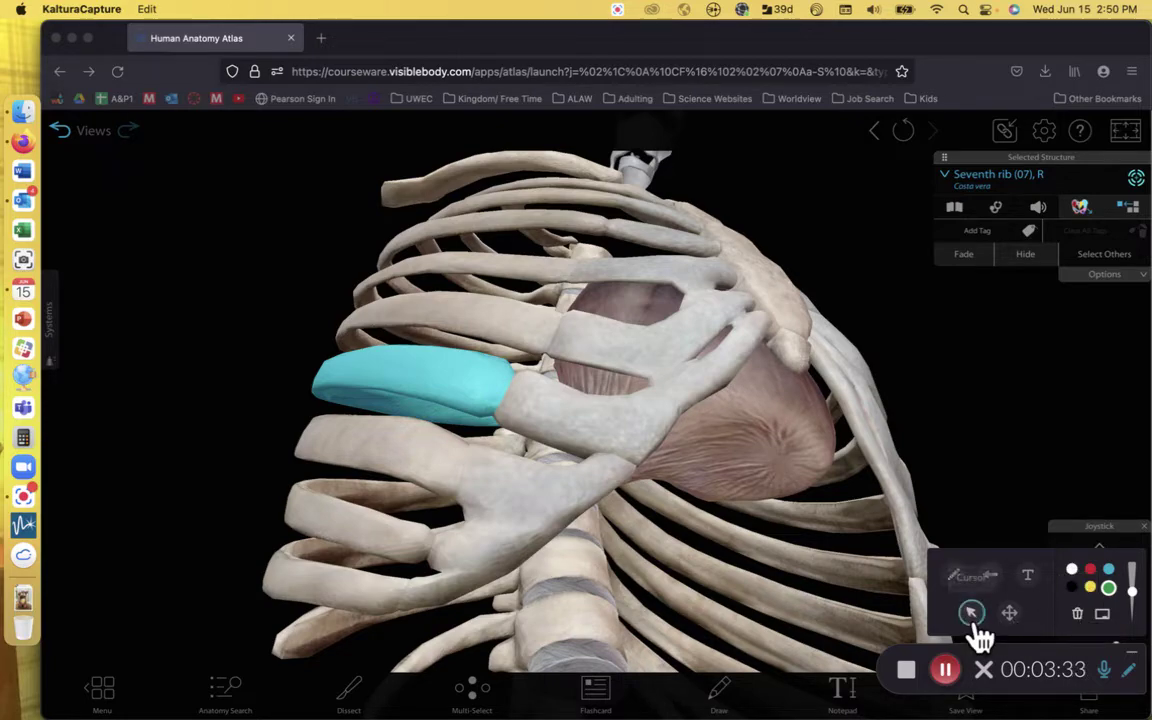
pyautogui.scroll(-5, 620, 575)
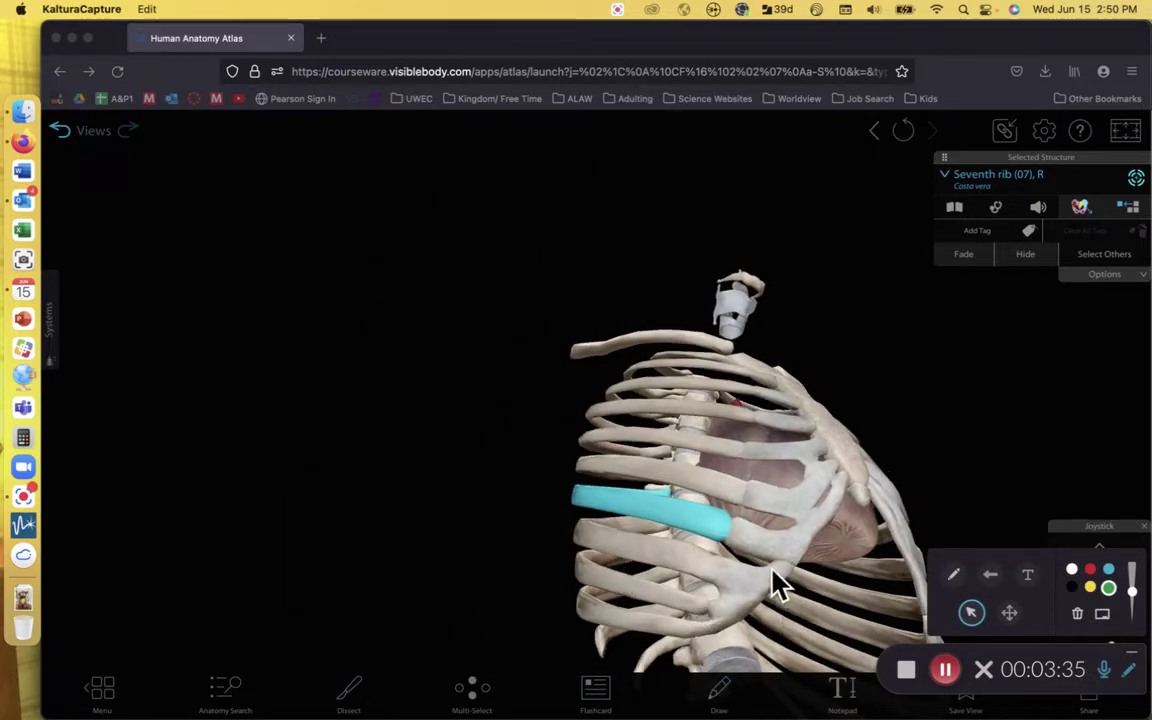
pyautogui.click(763, 599)
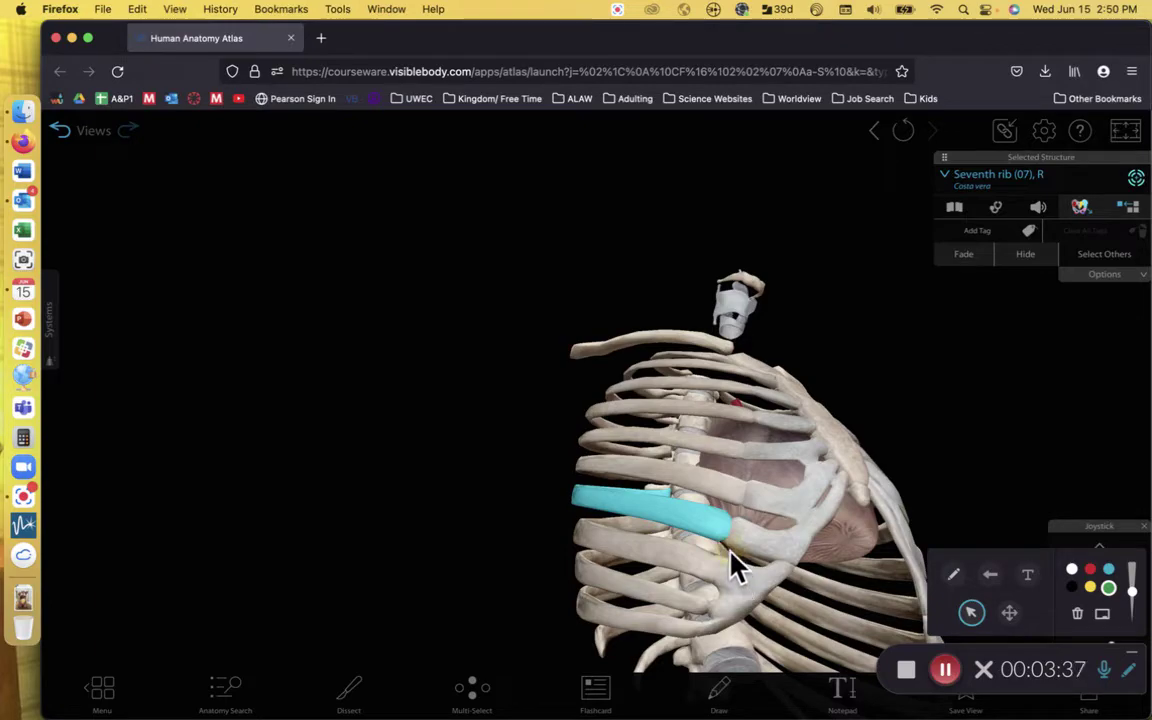
pyautogui.moveTo(751, 627); pyautogui.dragTo(728, 471)
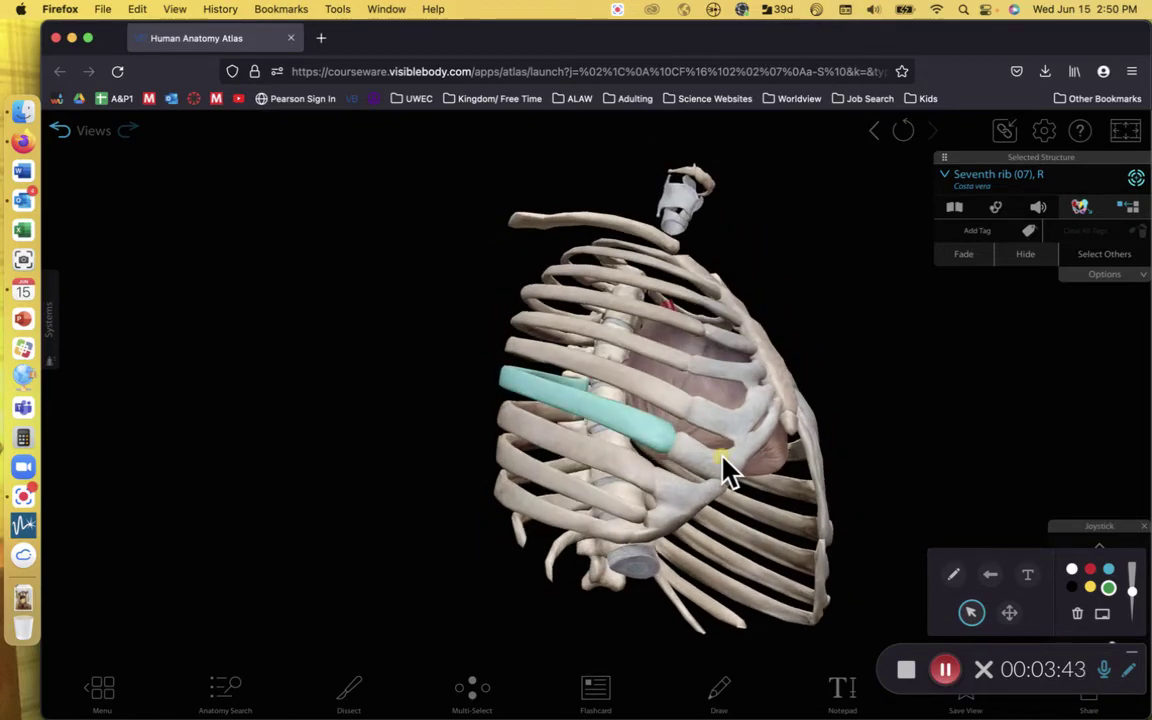
pyautogui.click(622, 474)
pyautogui.click(609, 514)
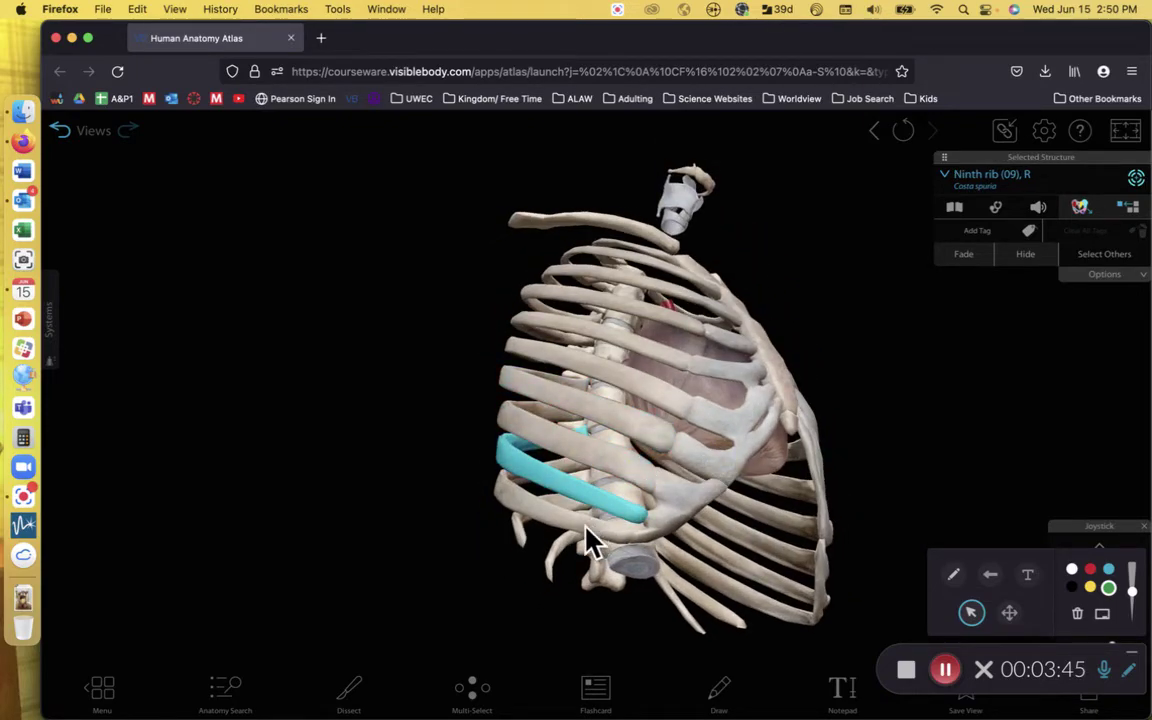
pyautogui.click(574, 540)
# Turn to a back view, highlight the right eleventh and twelfth ribs, and return to WK 2 Lab Objectives.
pyautogui.moveTo(560, 532); pyautogui.dragTo(650, 500)
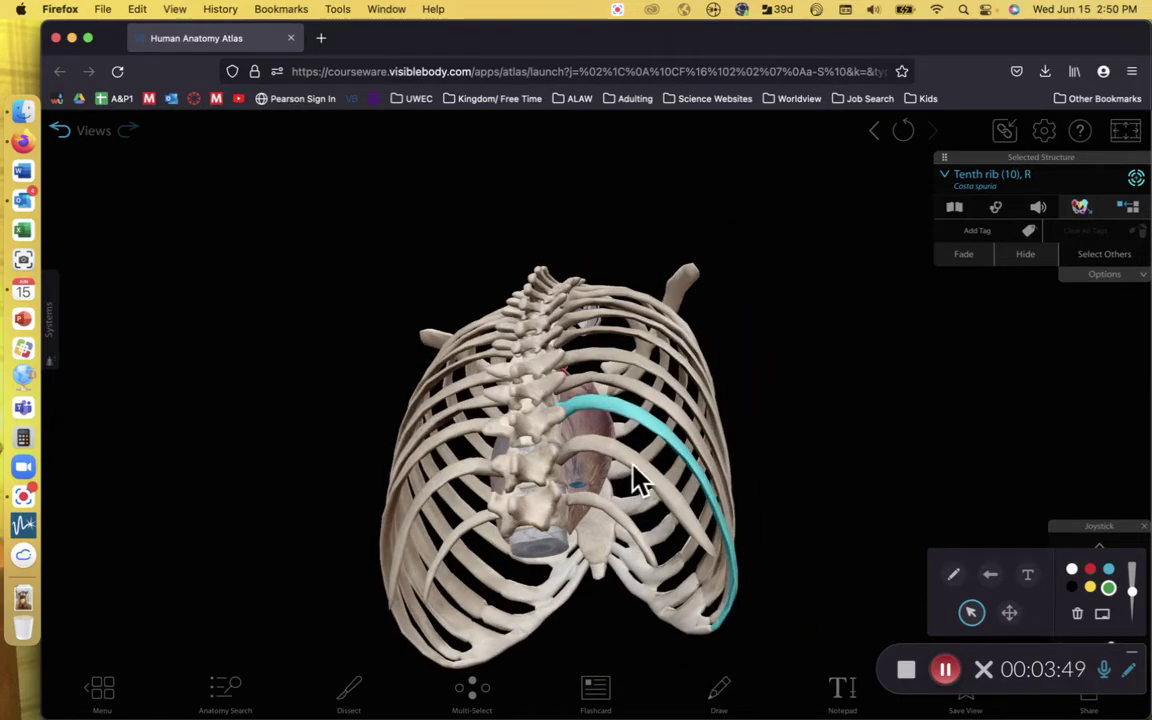
pyautogui.click(634, 492)
pyautogui.click(620, 528)
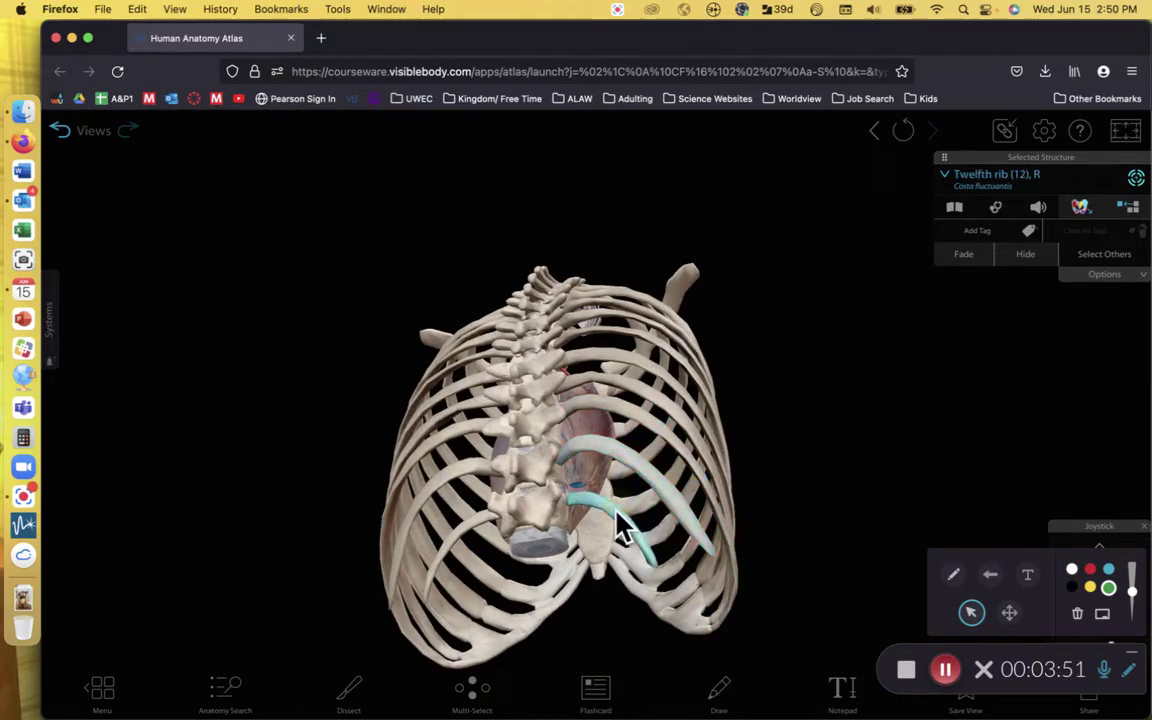
pyautogui.moveTo(552, 460); pyautogui.dragTo(590, 540)
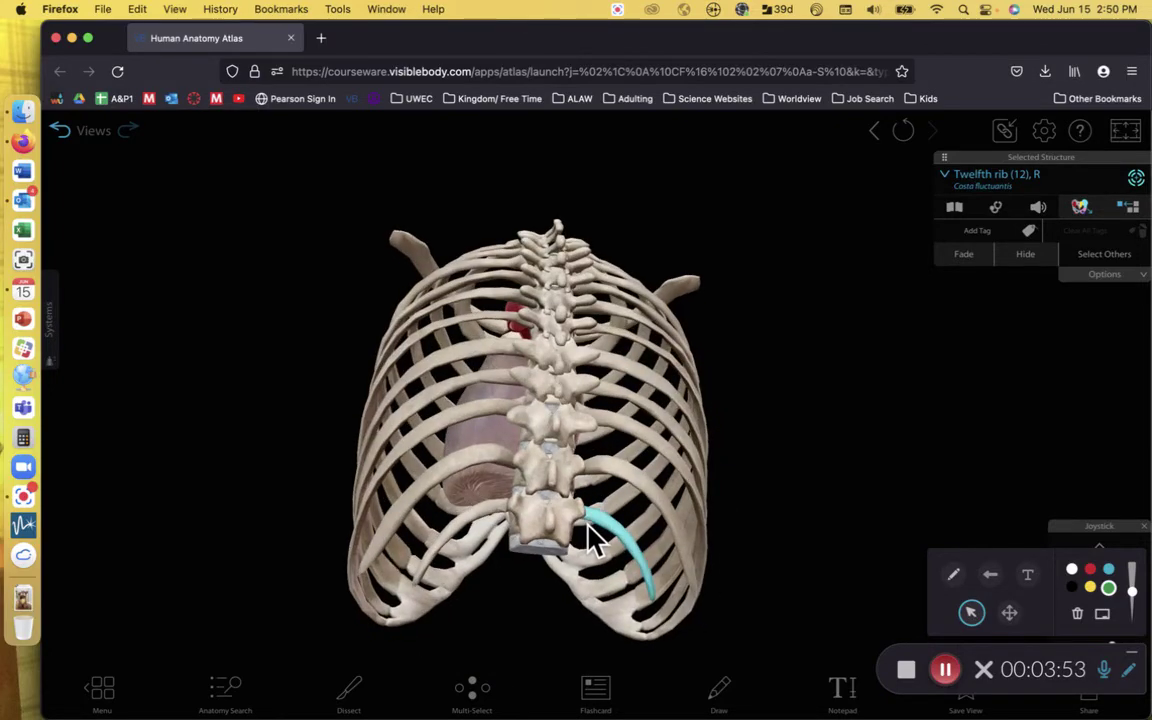
pyautogui.press('super+grave')
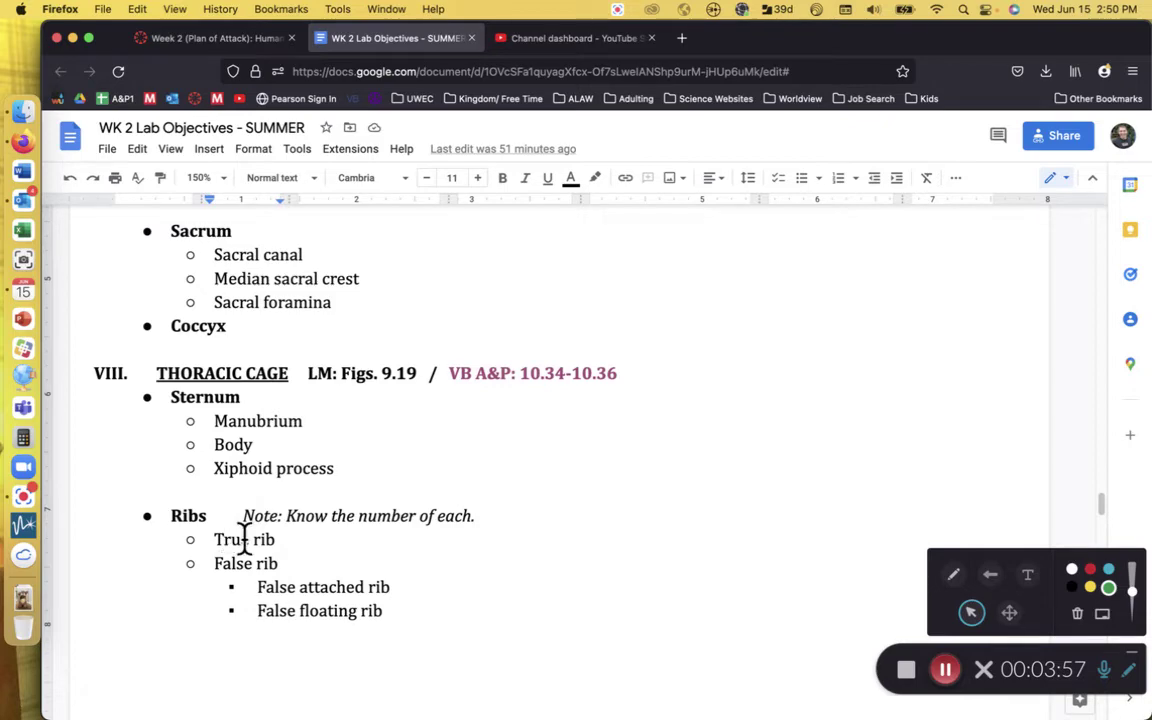
pyautogui.click(213, 541)
pyautogui.moveTo(213, 541); pyautogui.dragTo(289, 563)
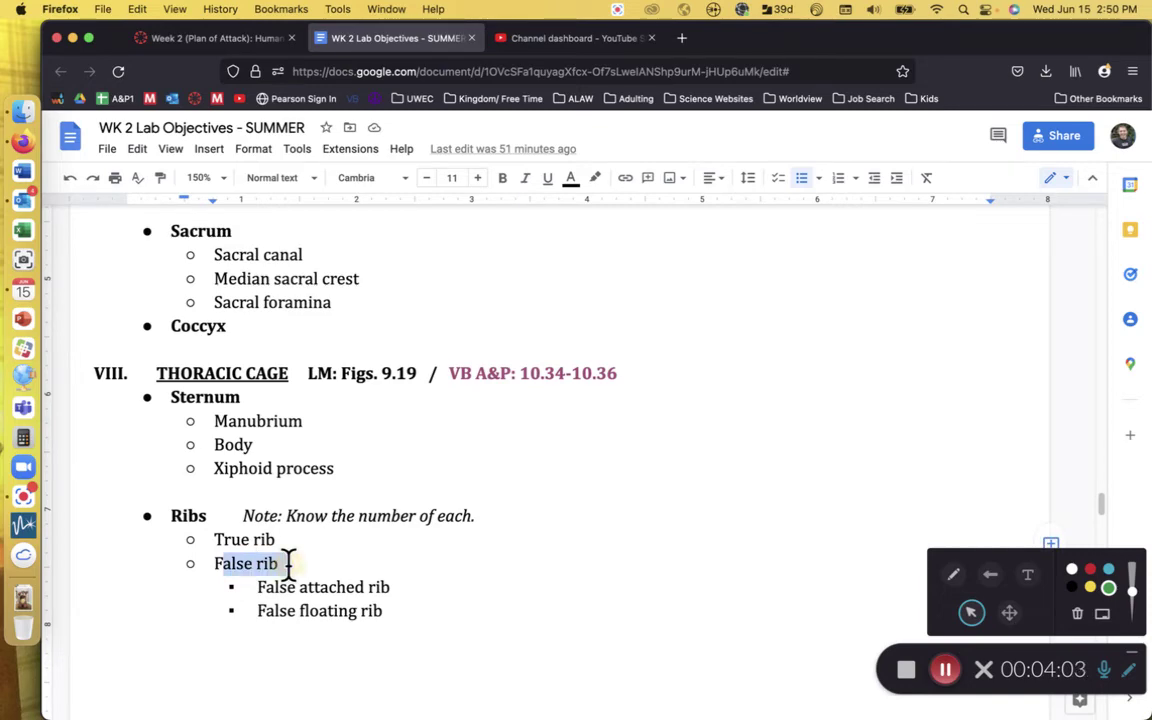
pyautogui.tripleClick(315, 587)
pyautogui.doubleClick(321, 618)
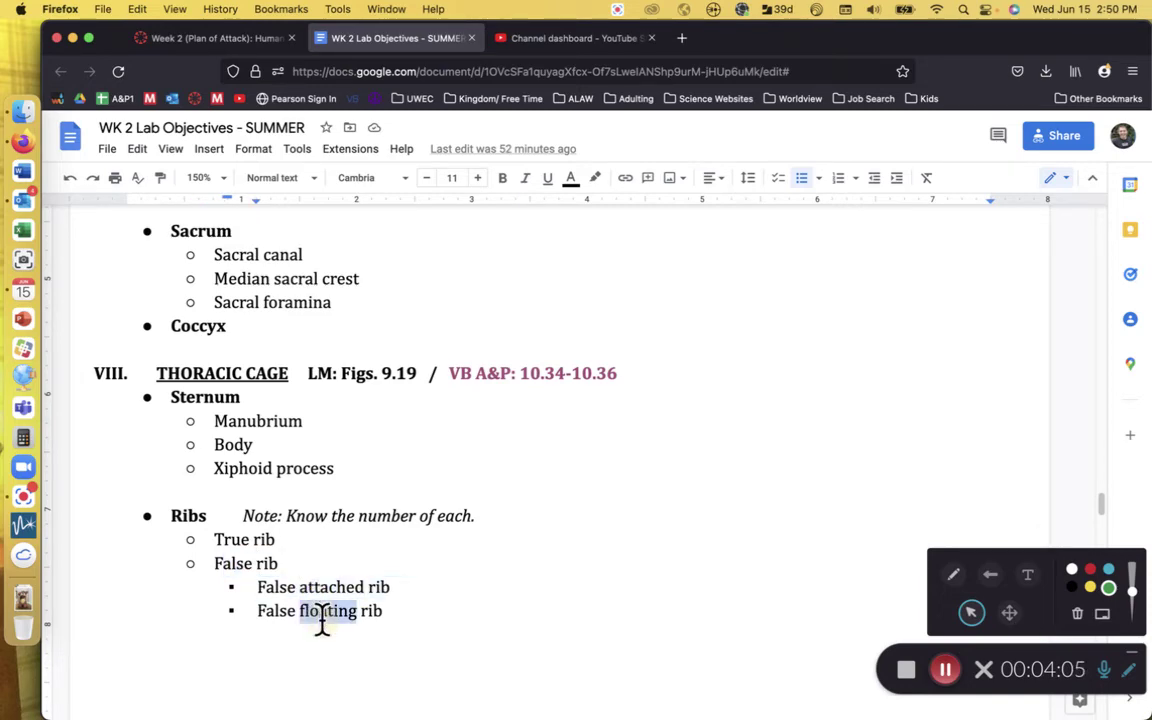